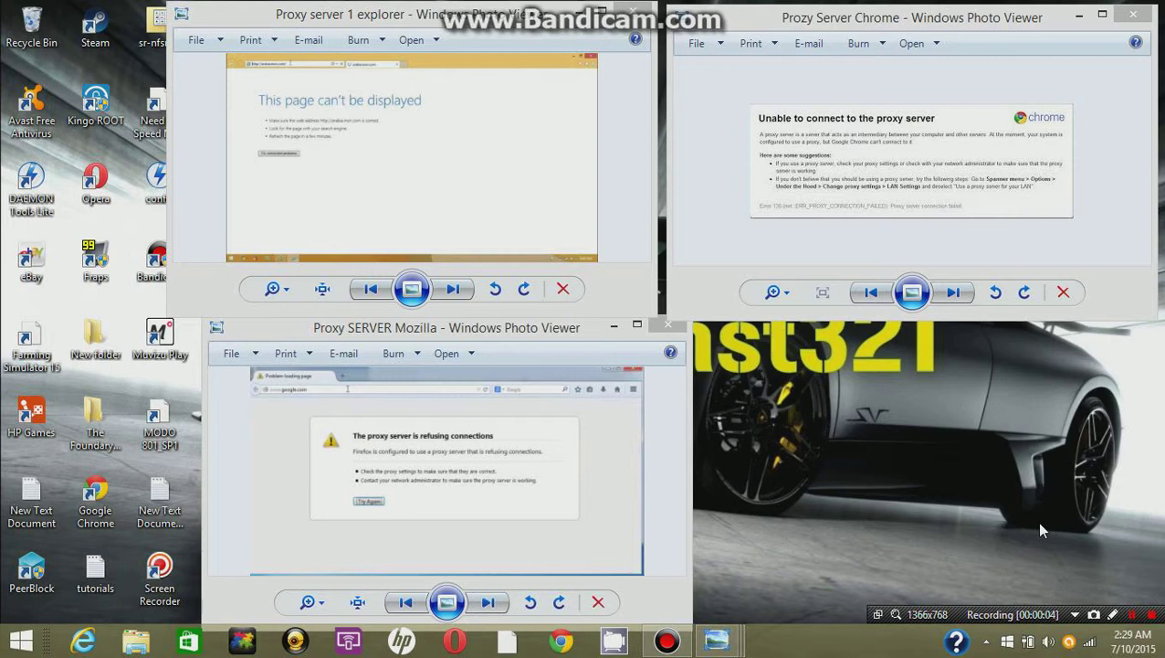
Review the Internet Explorer and Firefox proxy-error screenshots open on the desktop
click(358, 153)
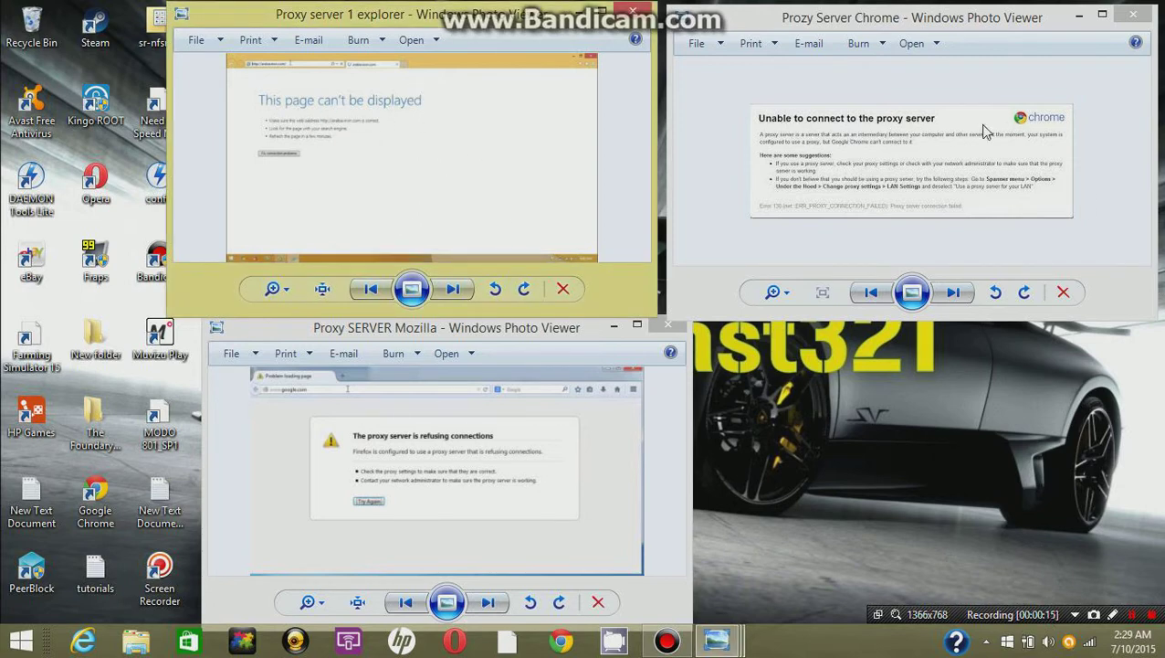
click(382, 442)
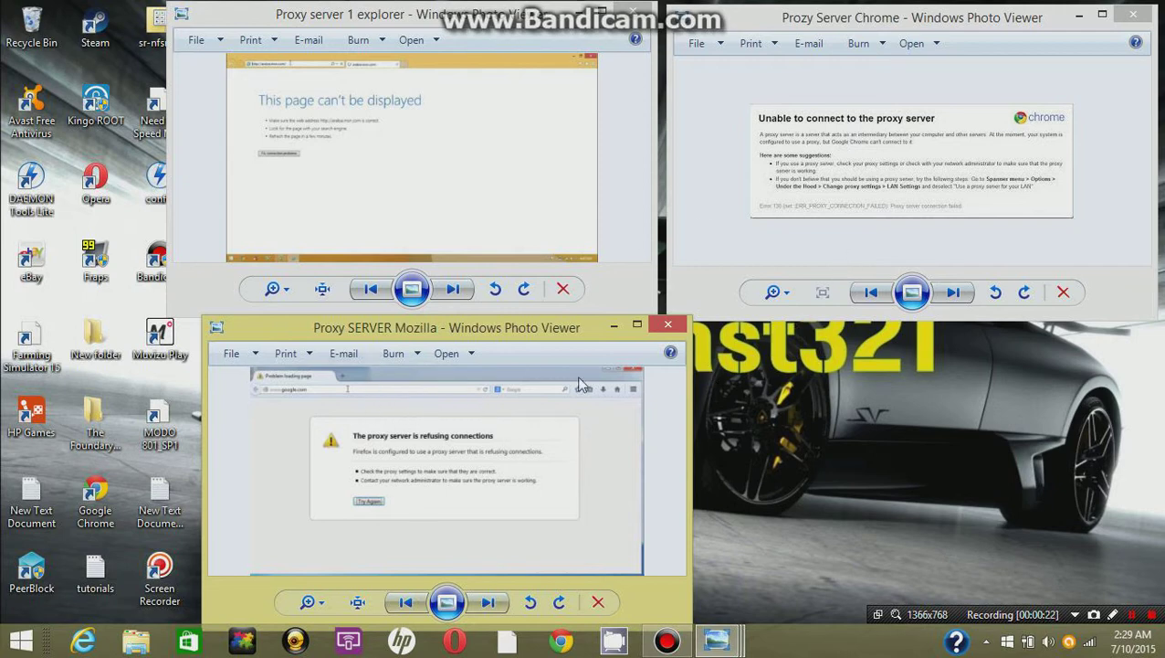
click(516, 203)
click(847, 176)
click(574, 425)
click(493, 131)
click(933, 154)
click(537, 512)
click(502, 248)
click(481, 484)
click(991, 415)
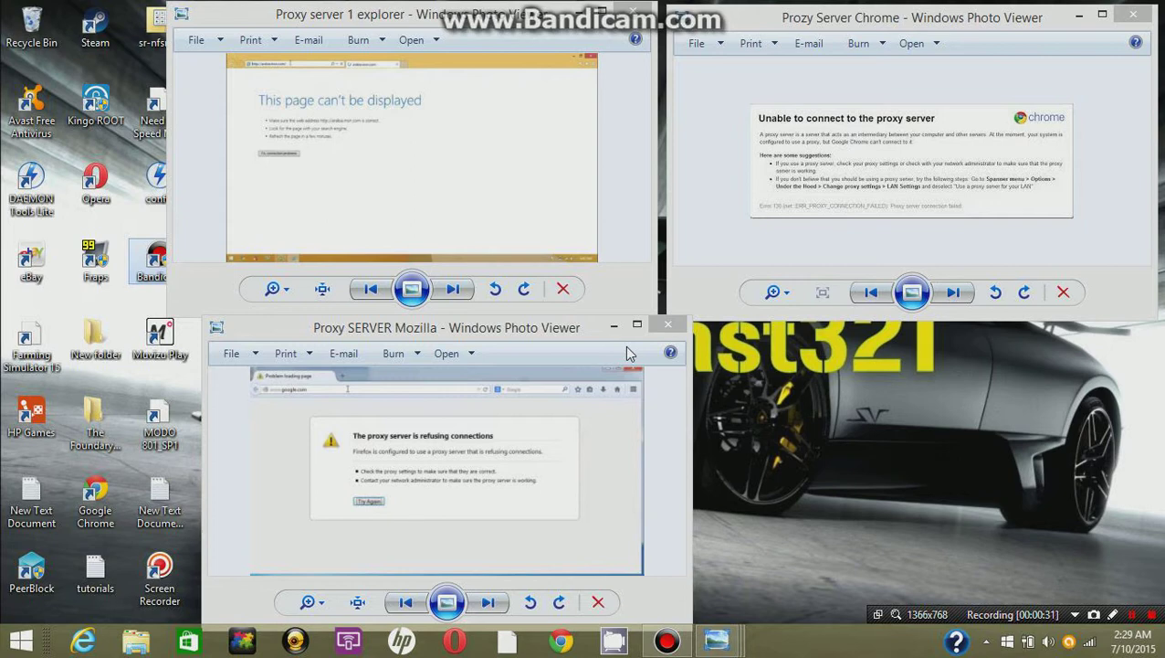
Open the Run dialog by searching Windows for 'run'
key(super+r)
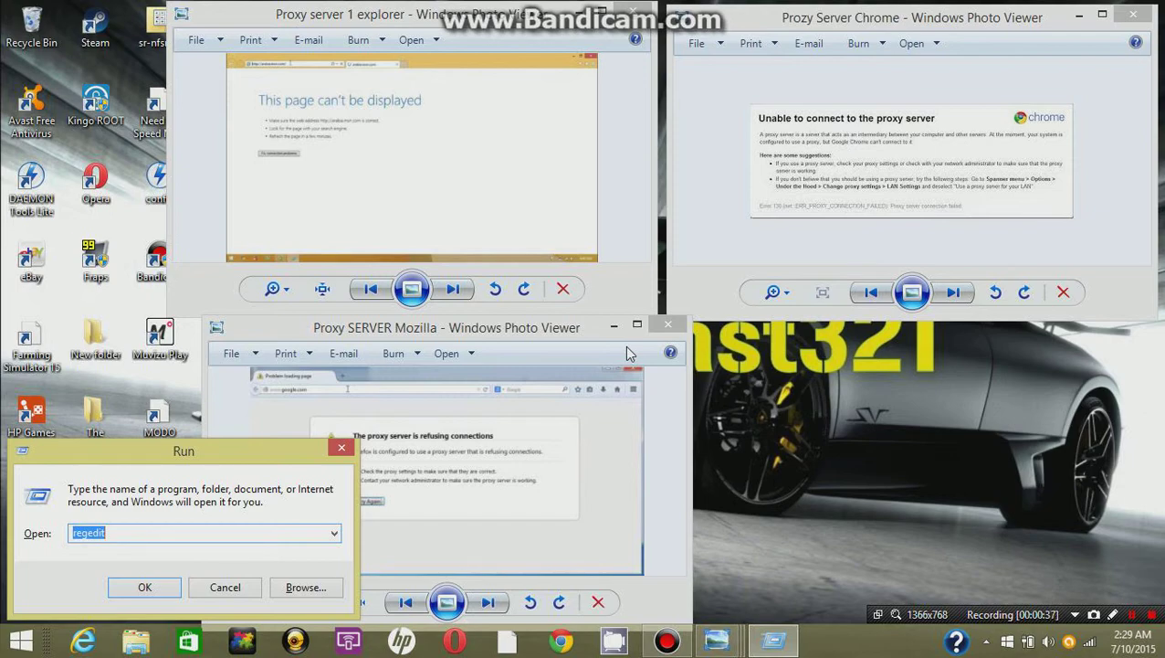
click(342, 447)
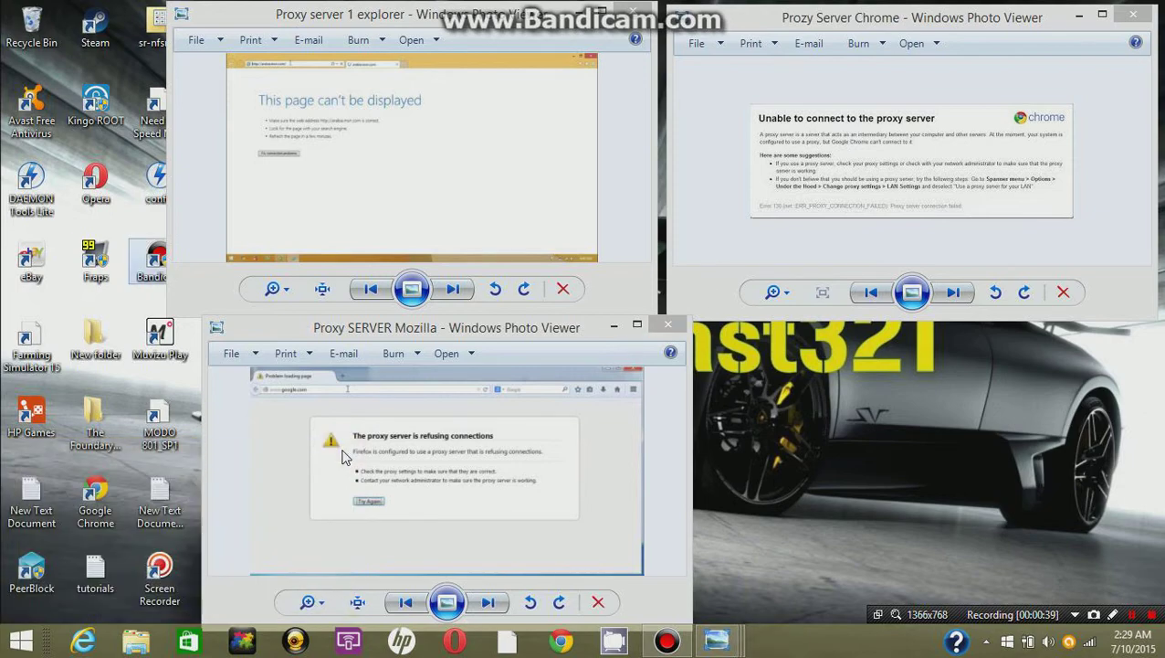
key(super)
key(super)
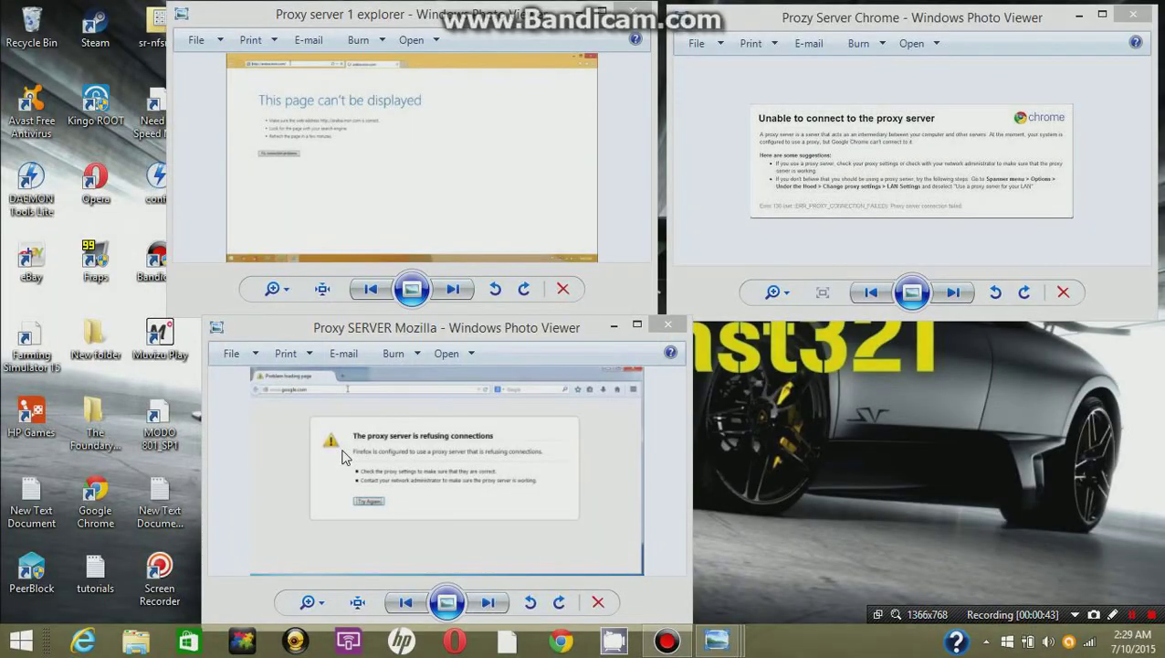
key(super)
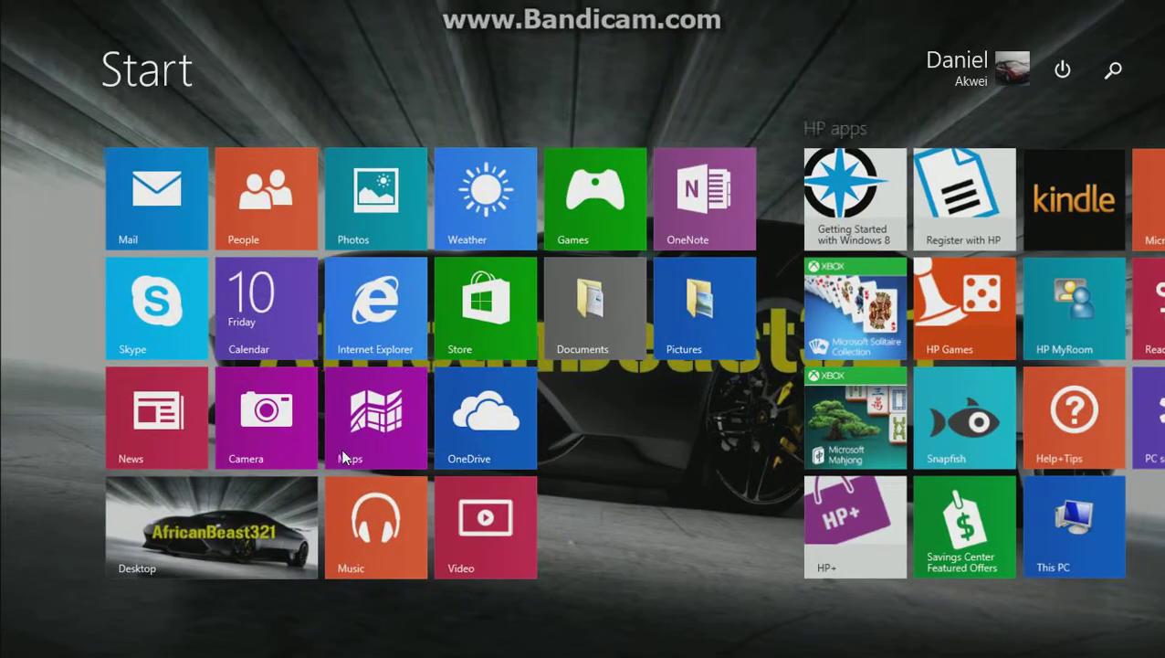
key(super)
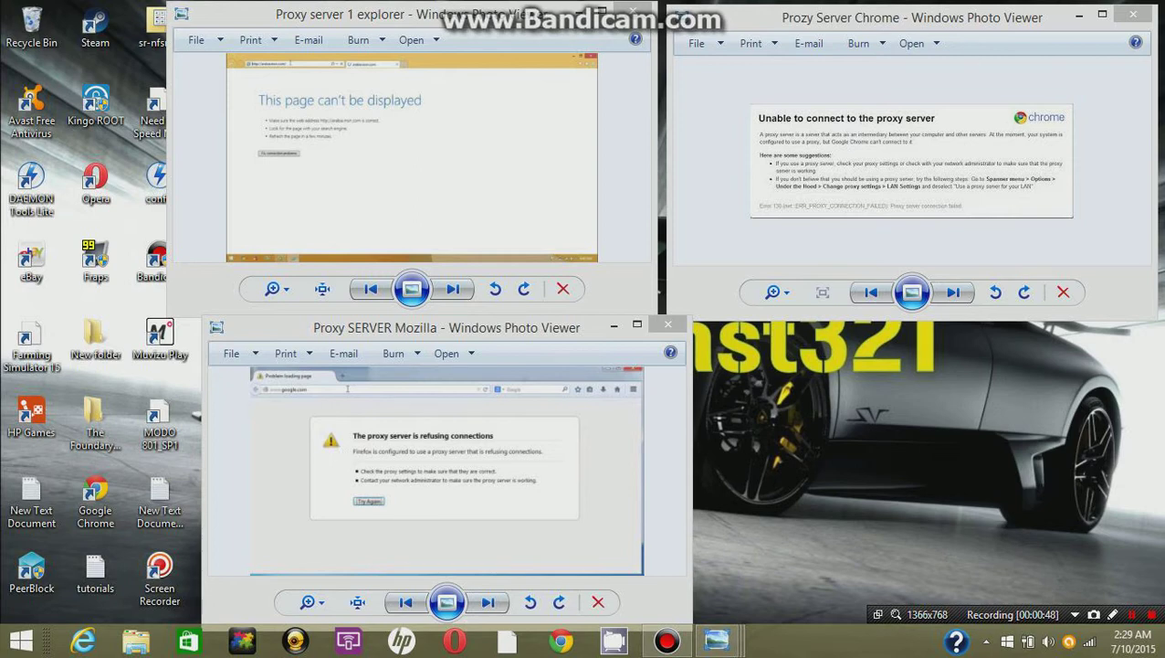
click(1133, 153)
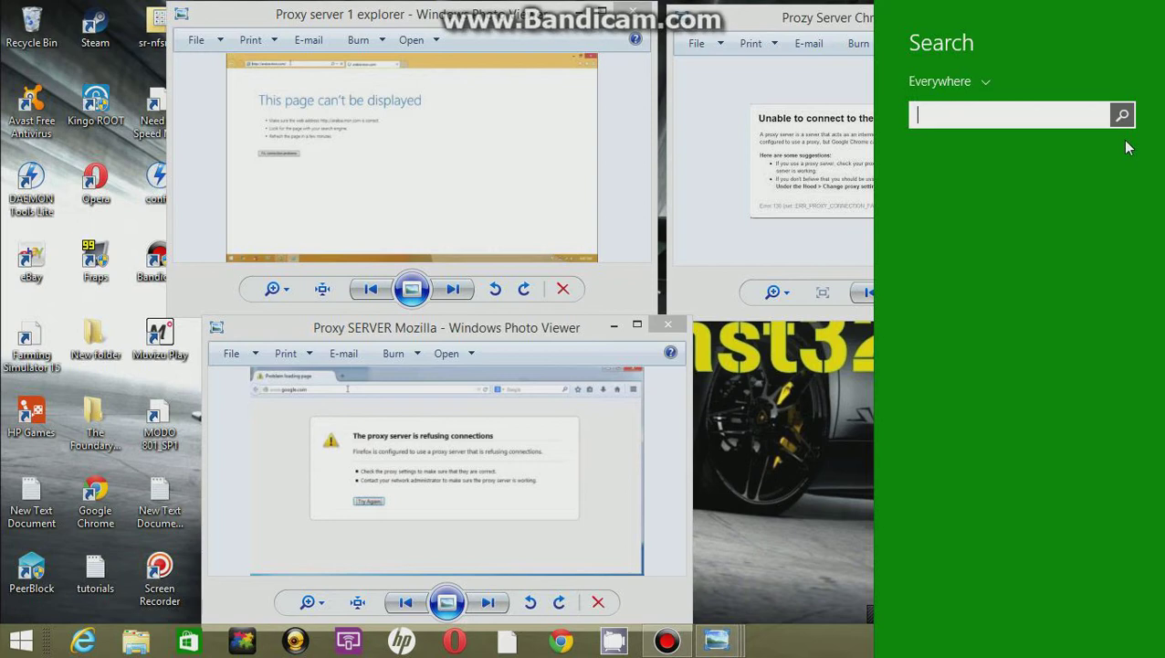
text(r)
text(un)
key(Return)
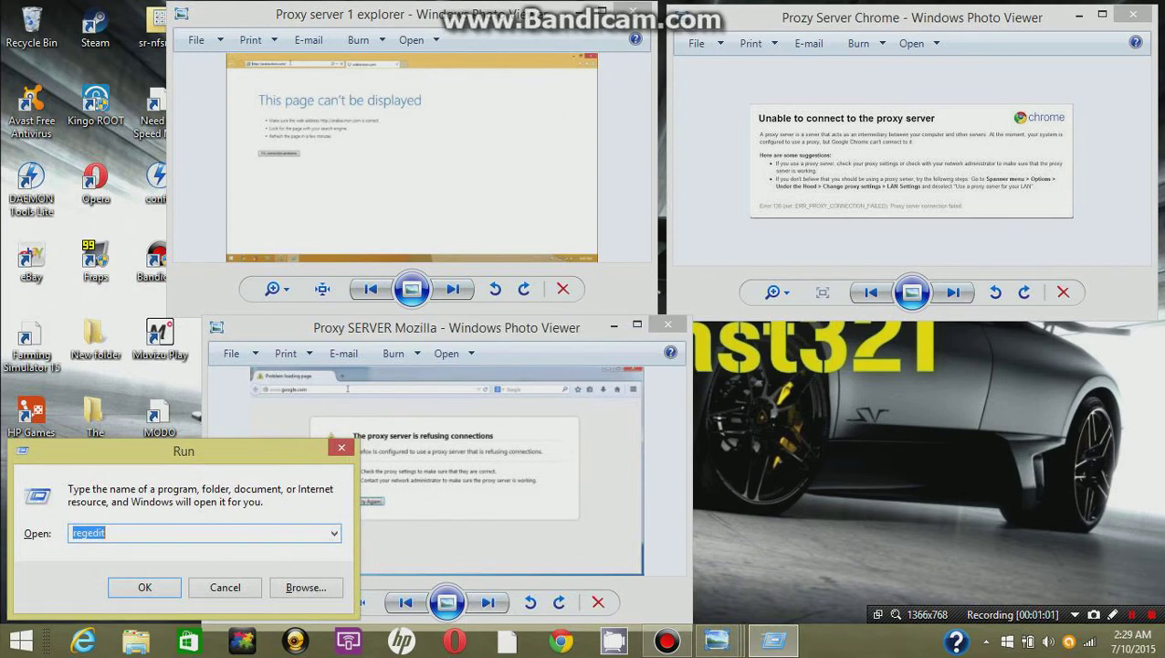
Run 'regedit' from the Run dialog to launch Registry Editor
key(BackSpace)
text(re)
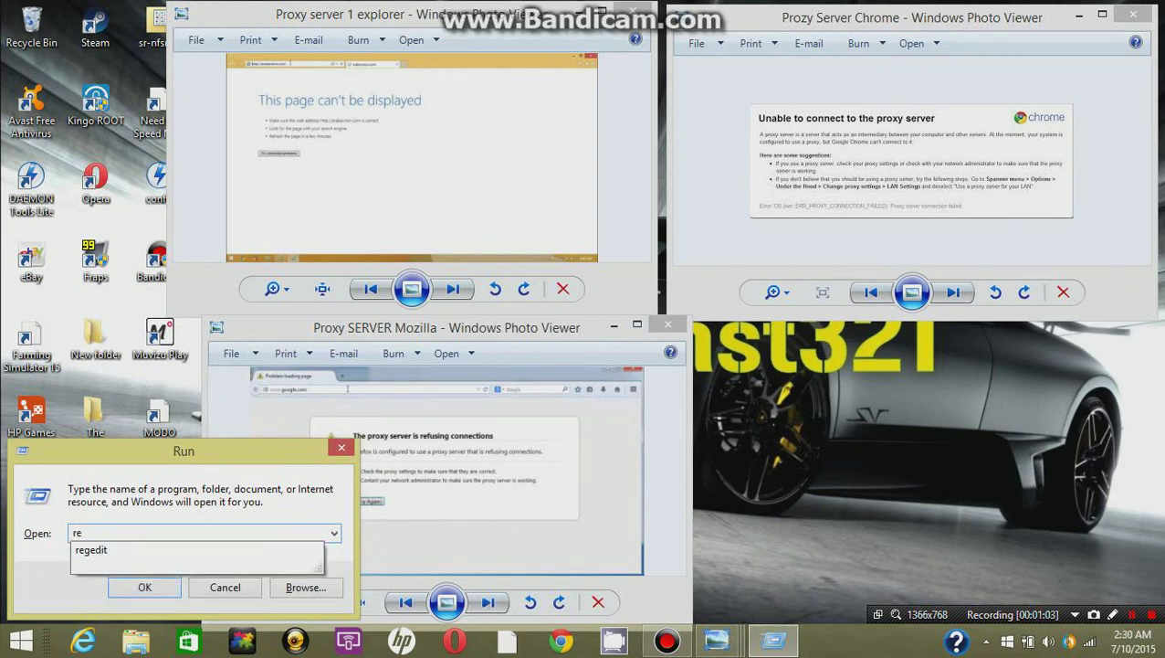
text(gedit)
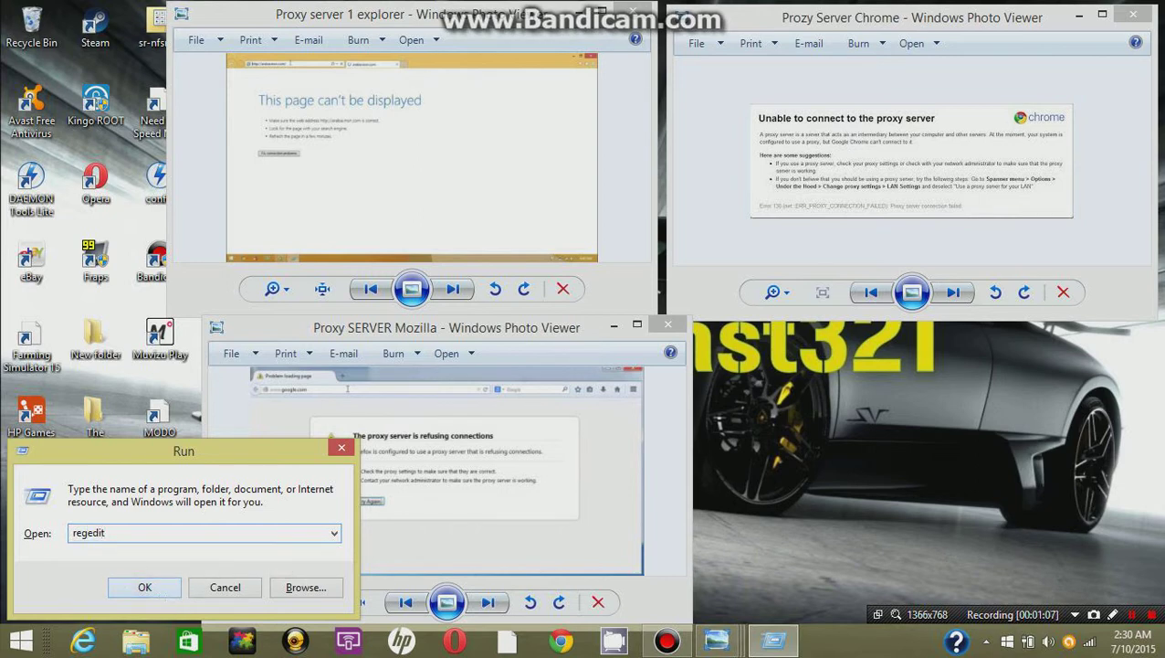
double_click(108, 532)
click(107, 532)
click(144, 589)
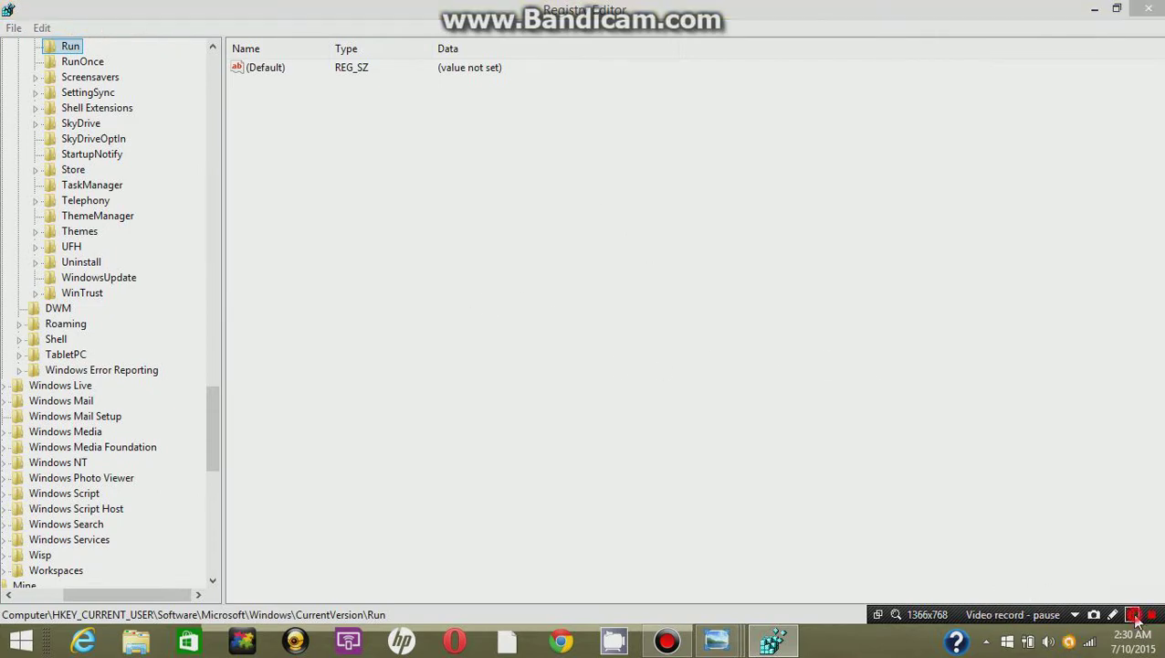
Expand HKEY_CURRENT_USER, Software and Microsoft in the tree, then open the Windows key
click(382, 298)
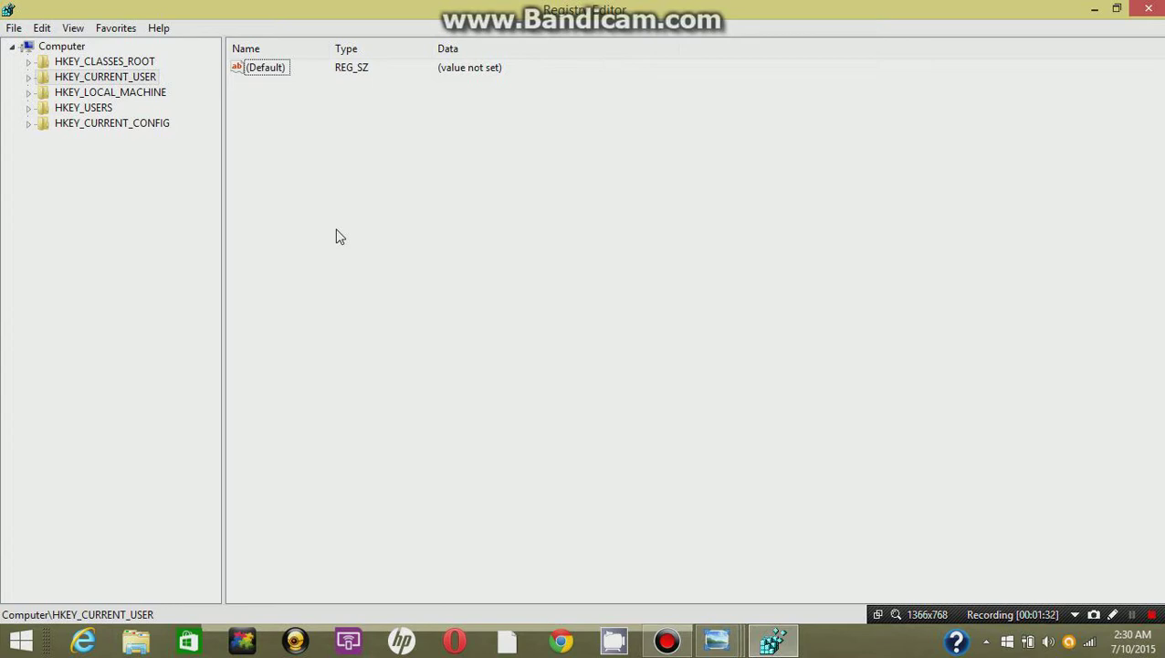
click(100, 77)
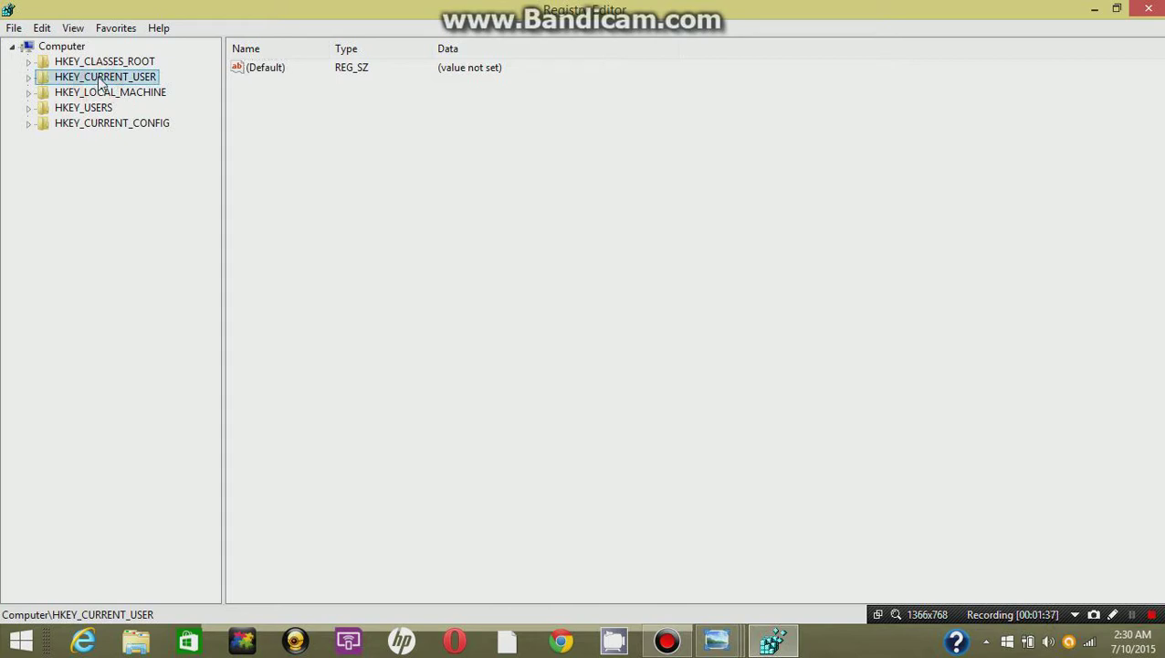
click(28, 78)
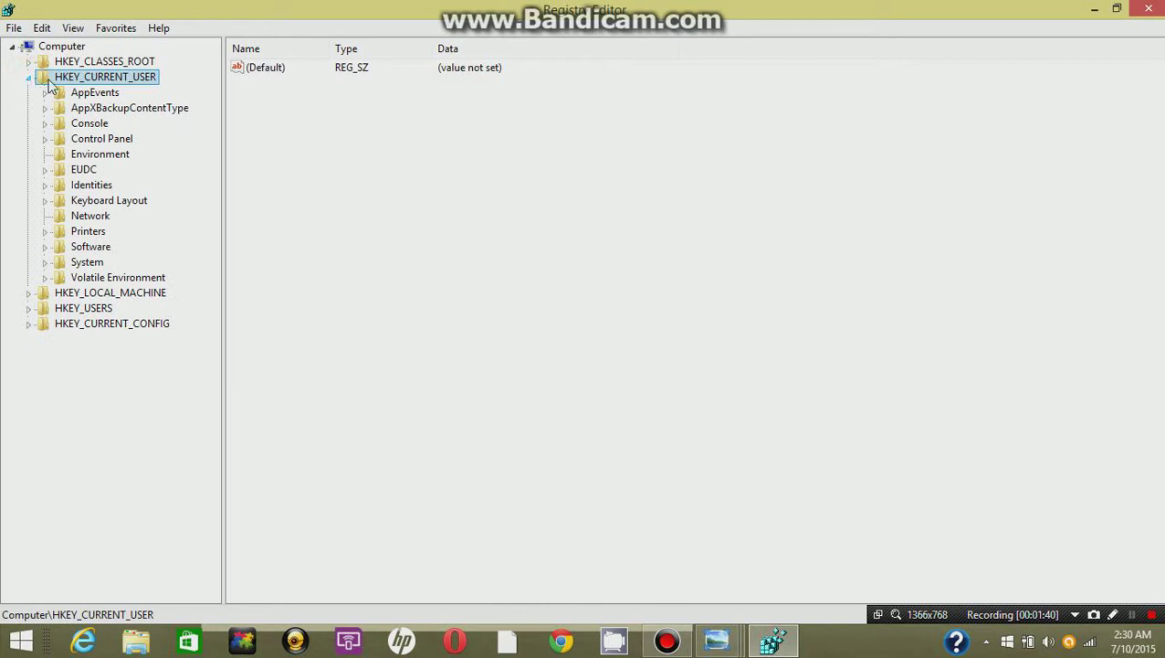
double_click(86, 248)
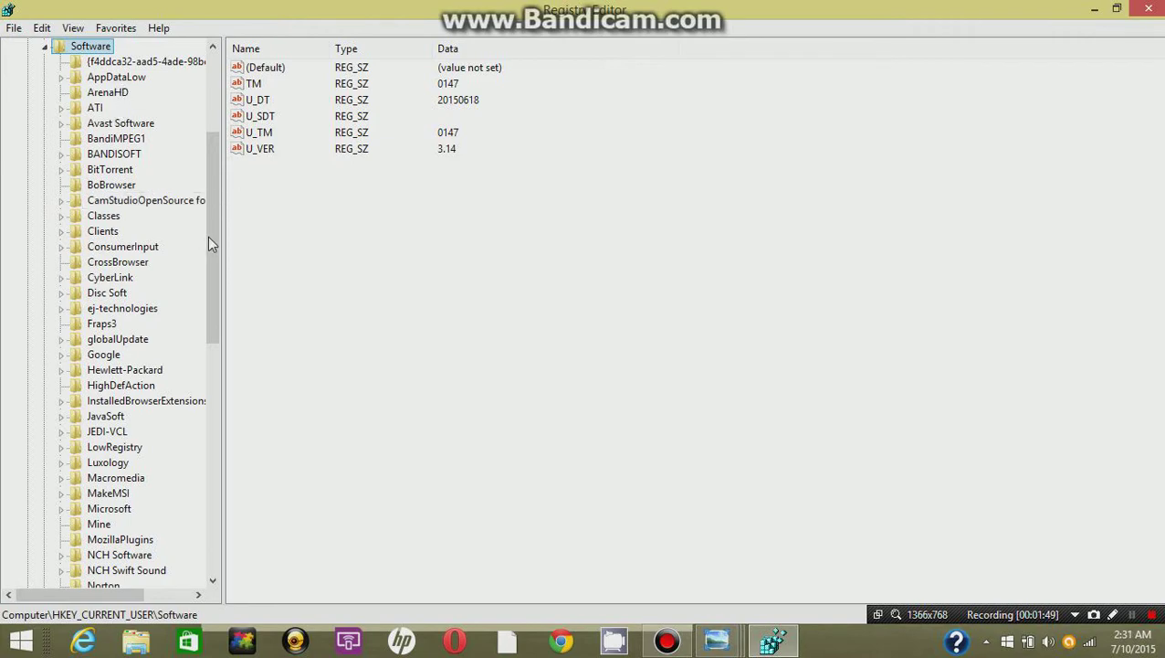
drag(209, 235, 211, 324)
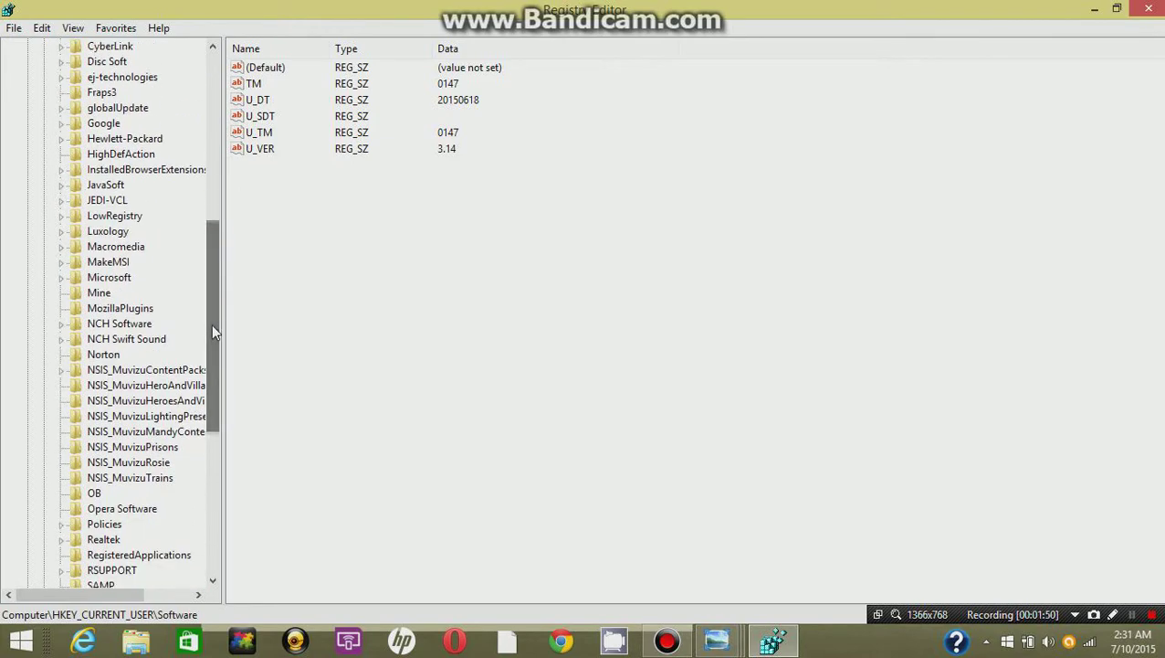
click(62, 278)
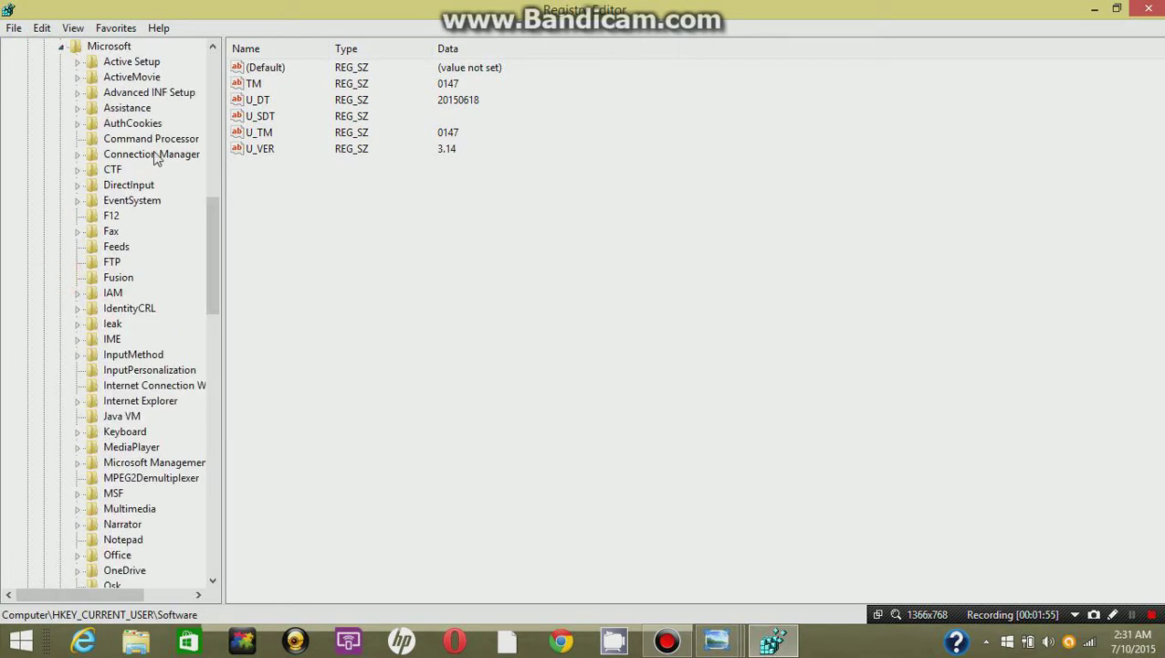
click(119, 46)
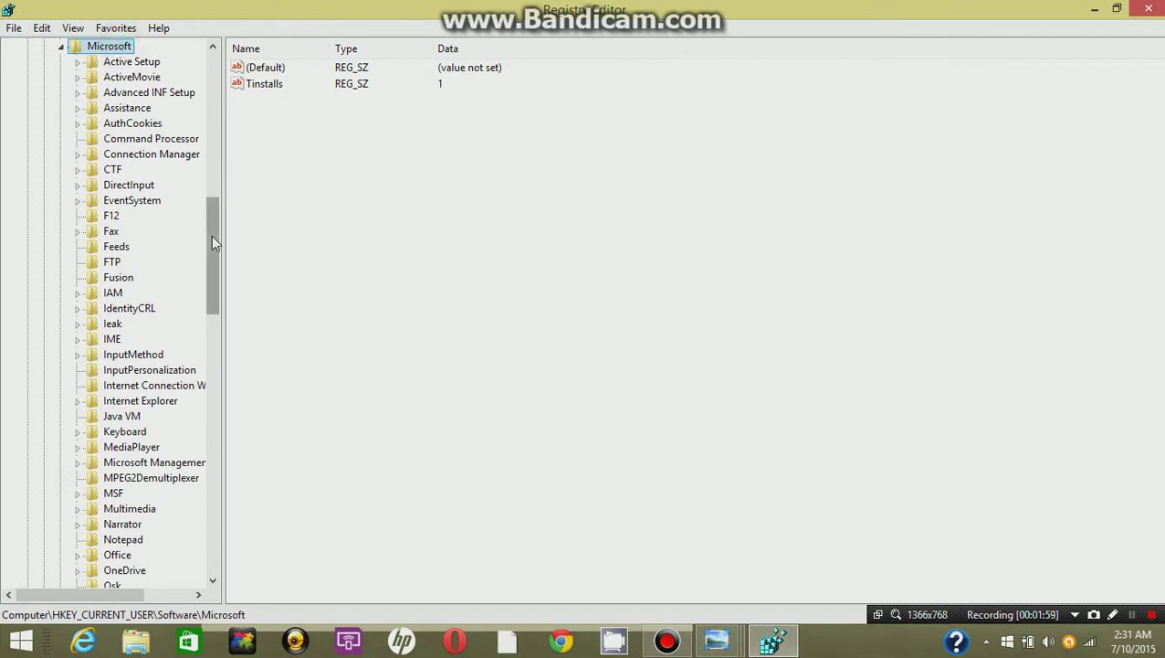
drag(211, 236, 210, 299)
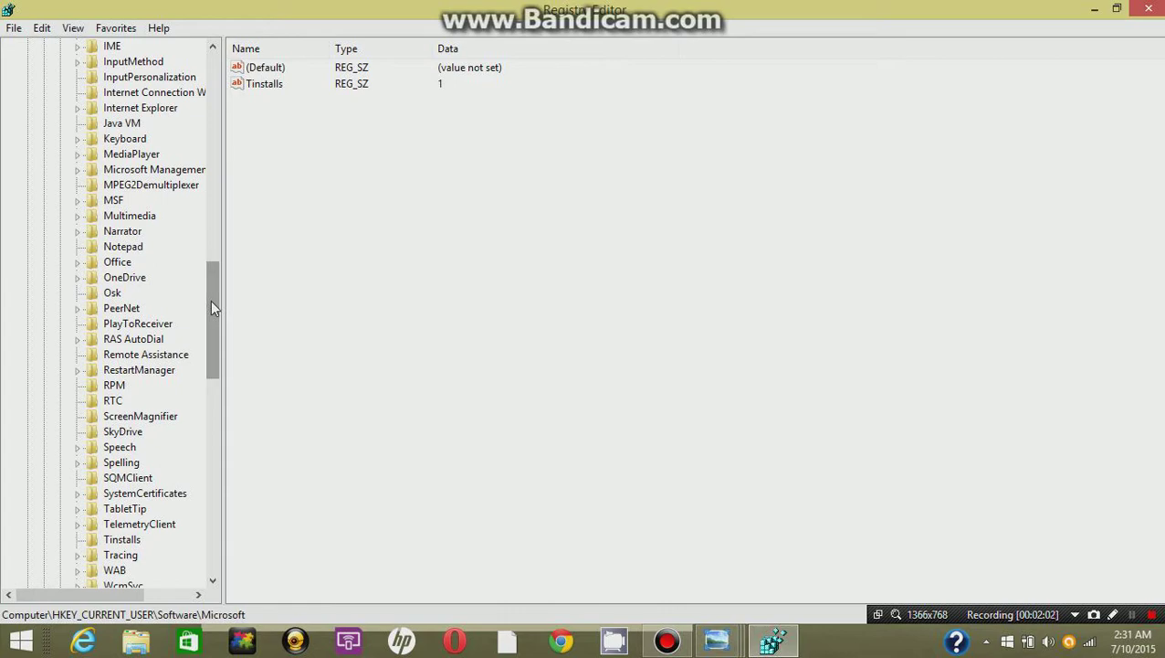
drag(210, 299, 210, 353)
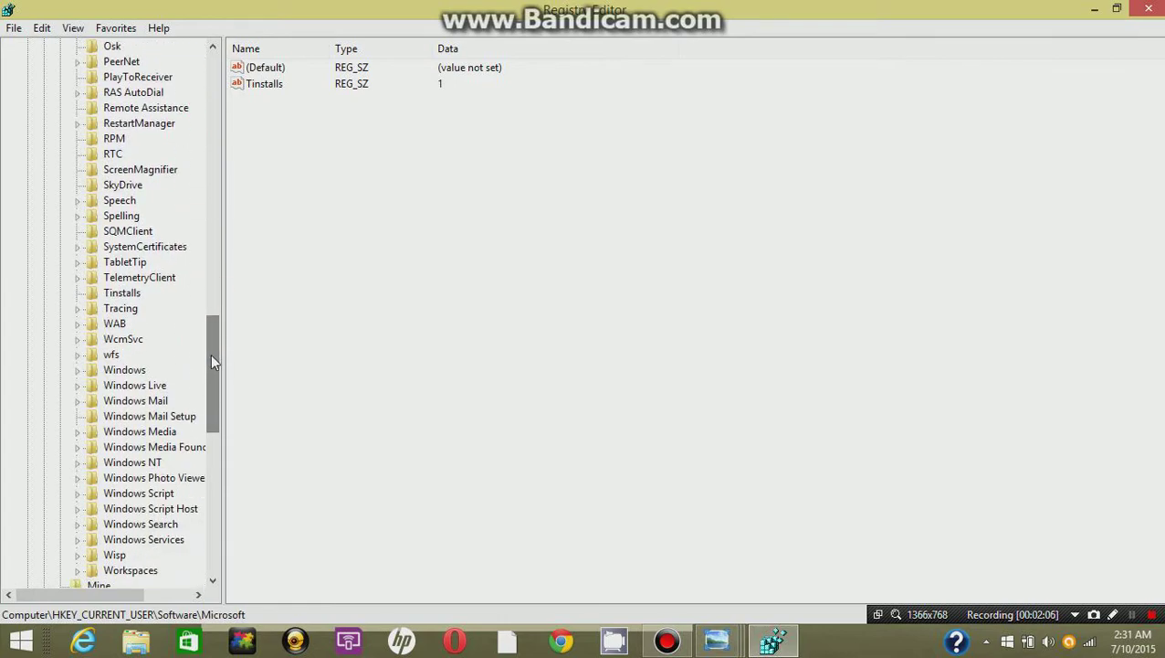
double_click(125, 370)
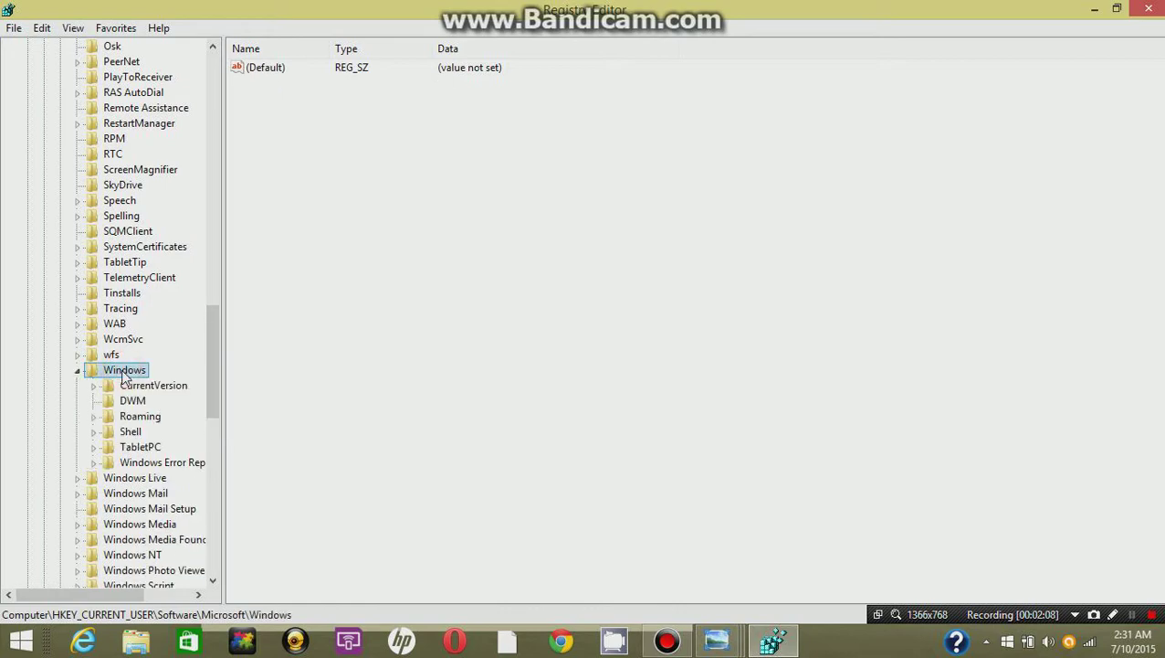
mouse_move(211, 342)
mouse_down()
mouse_move(210, 210)
mouse_move(174, 96)
mouse_up()
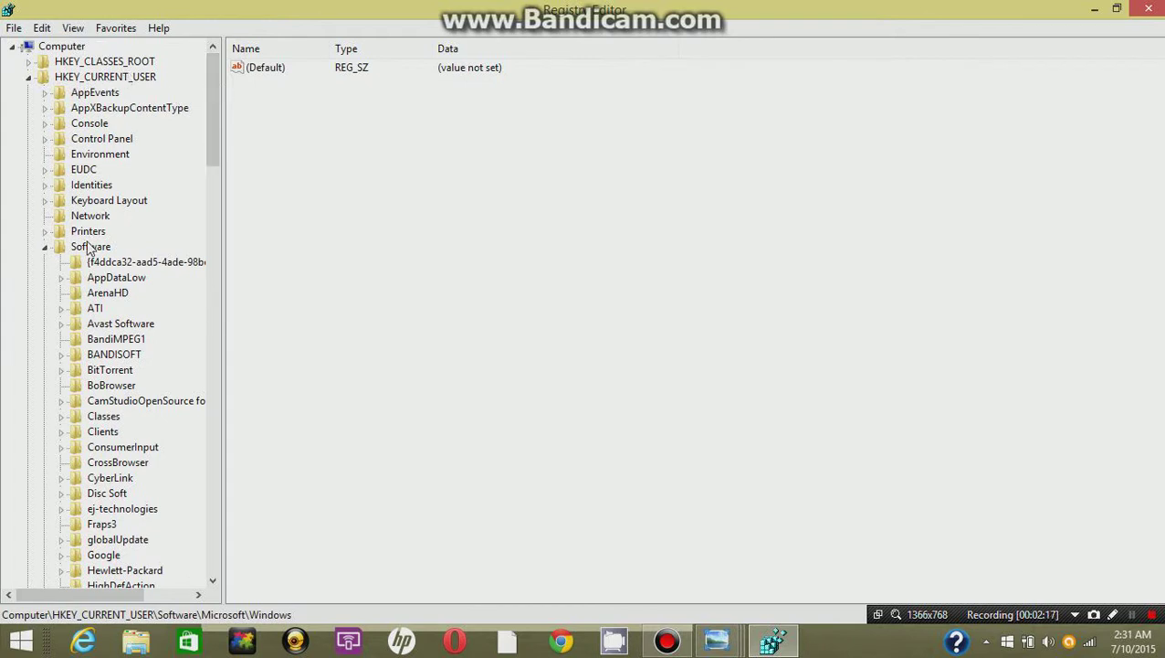
Go through Software\Microsoft\Windows\CurrentVersion to Internet Settings and show its values
click(92, 247)
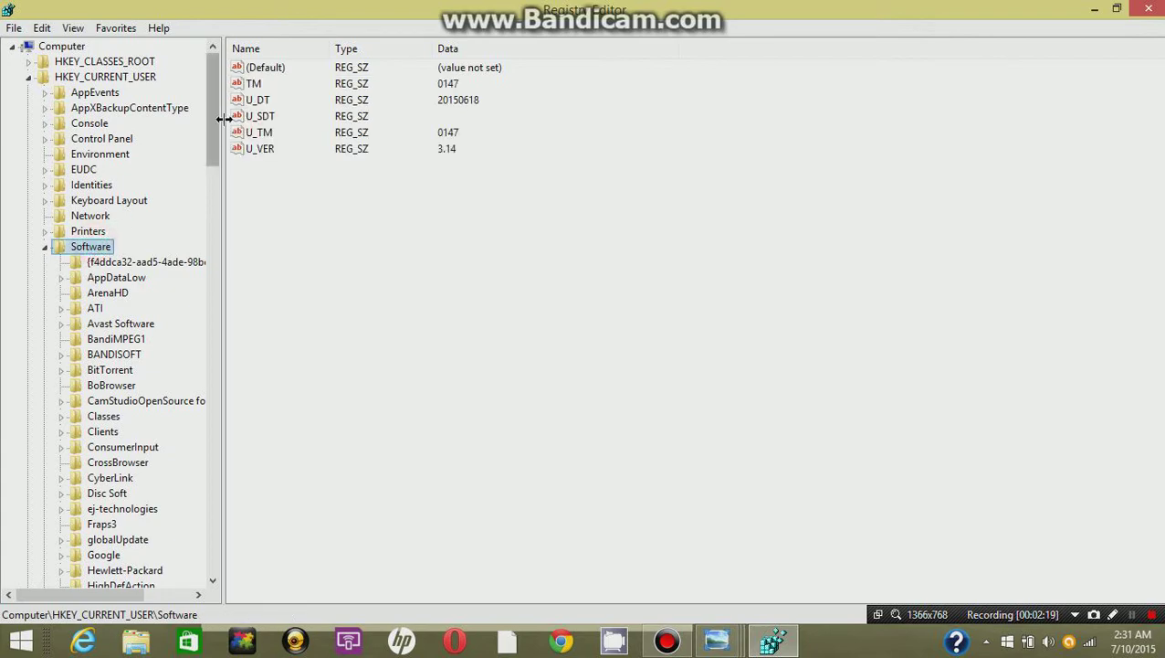
drag(212, 118, 213, 225)
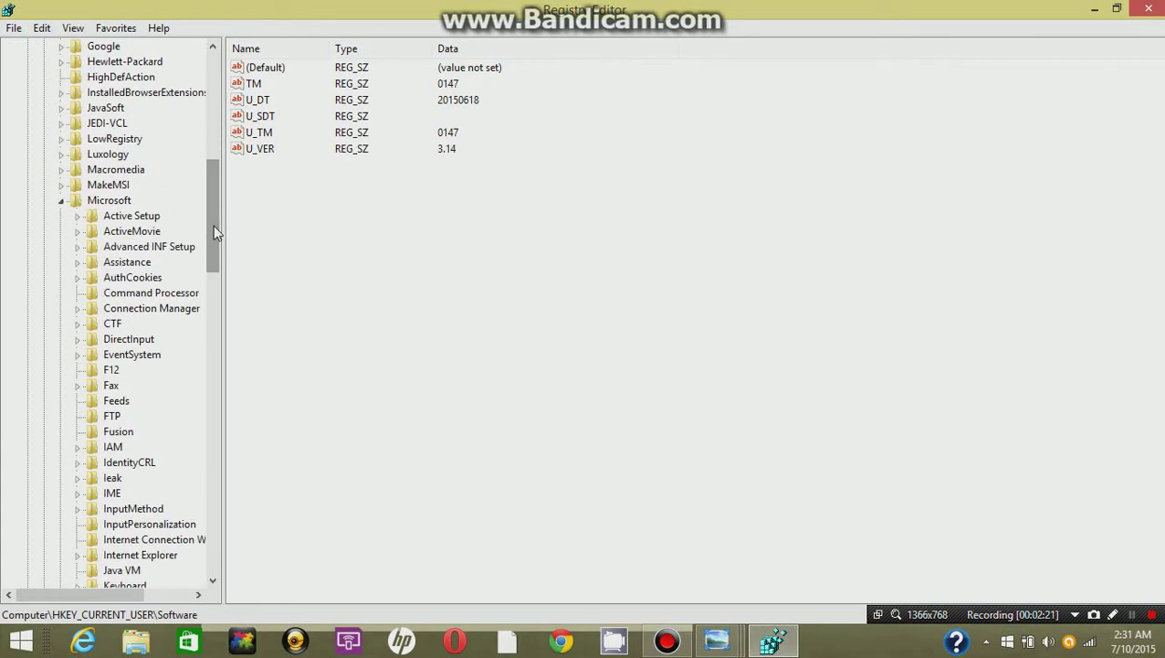
click(126, 200)
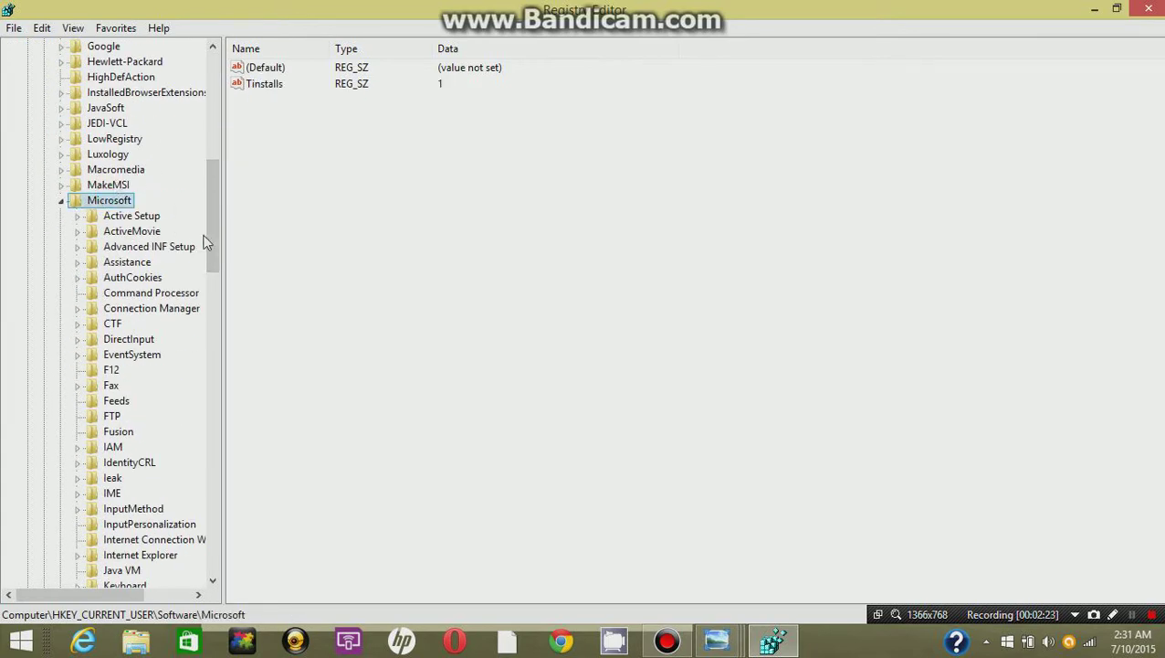
drag(219, 227, 196, 342)
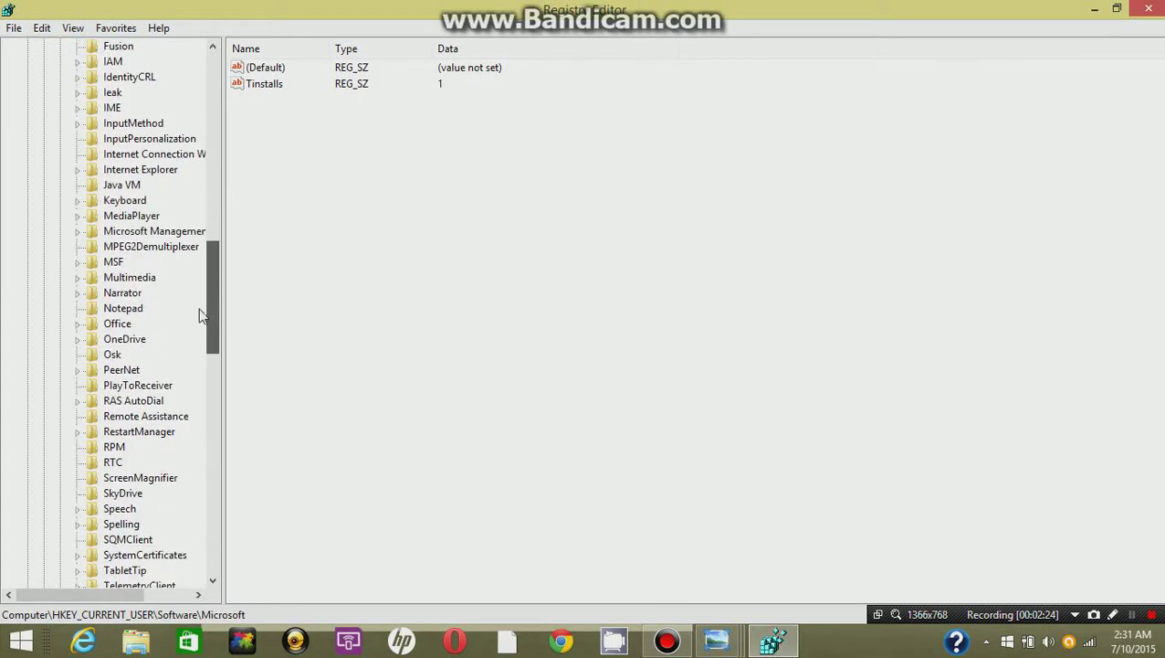
scroll(197, 342, down, 3)
click(125, 385)
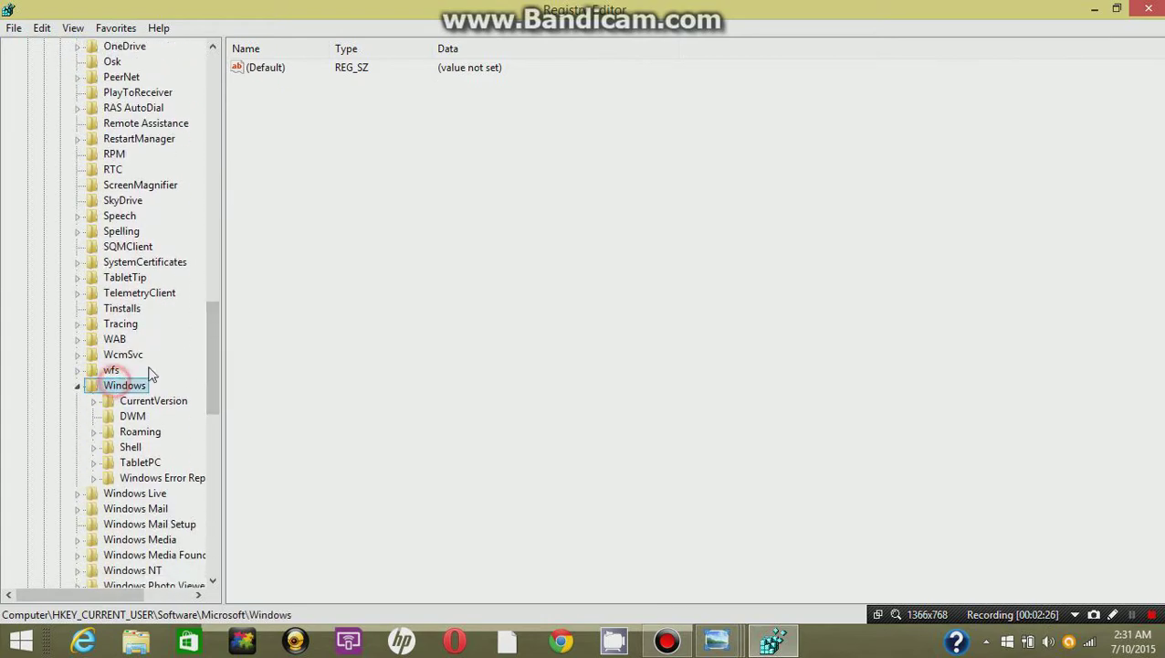
drag(210, 347, 209, 385)
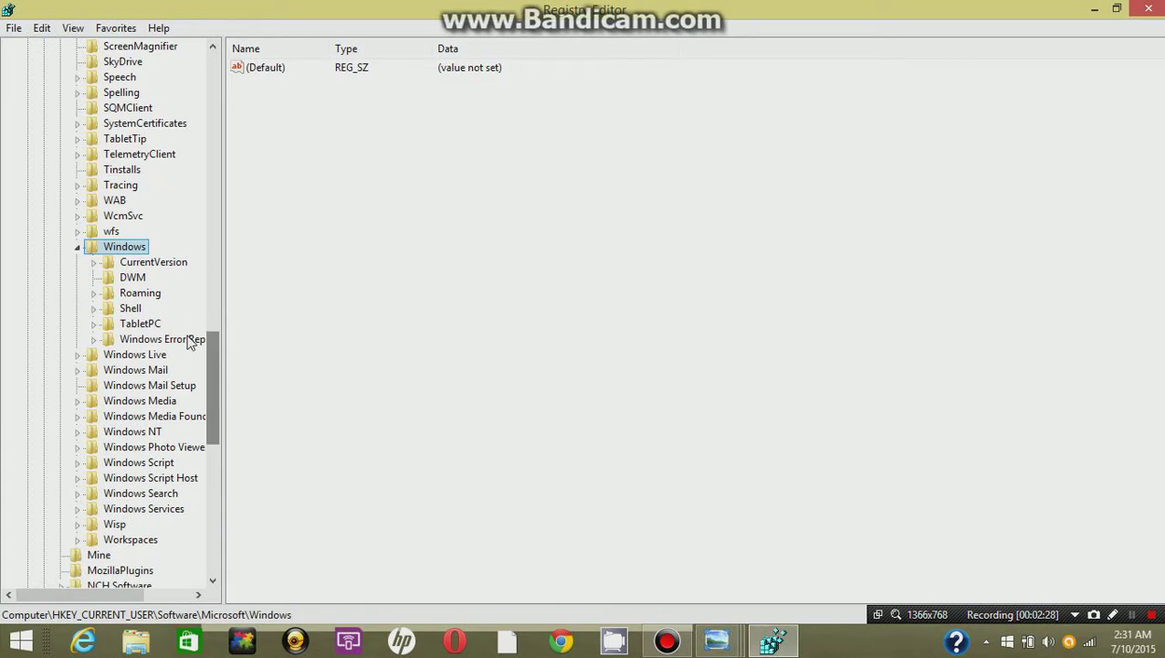
click(158, 264)
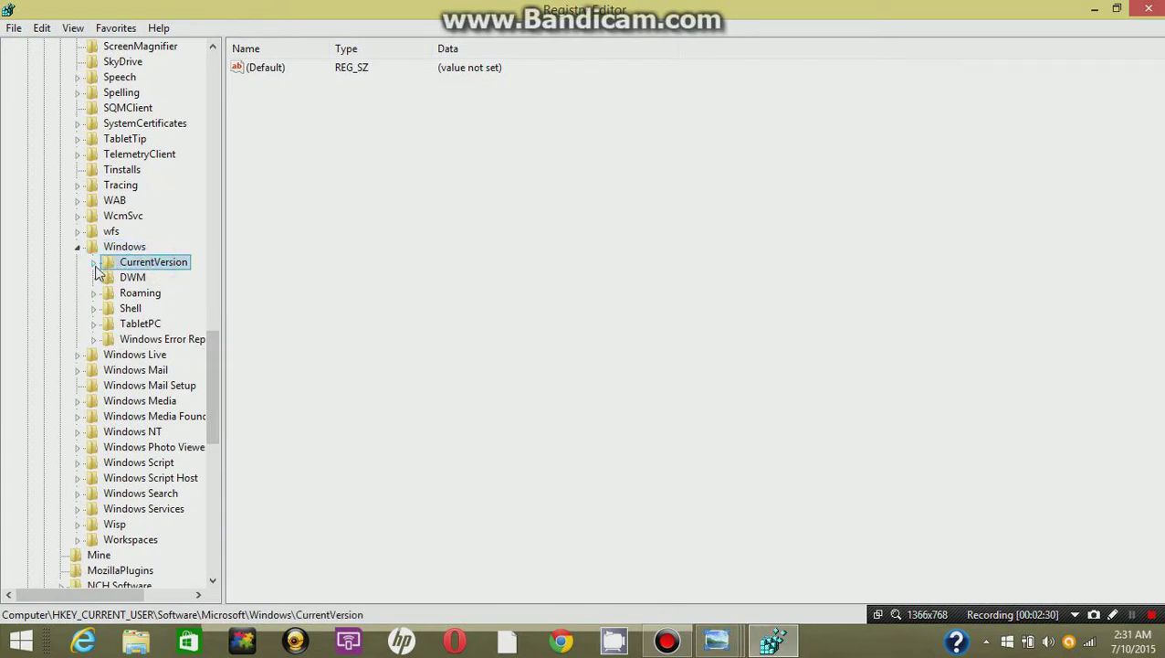
click(92, 263)
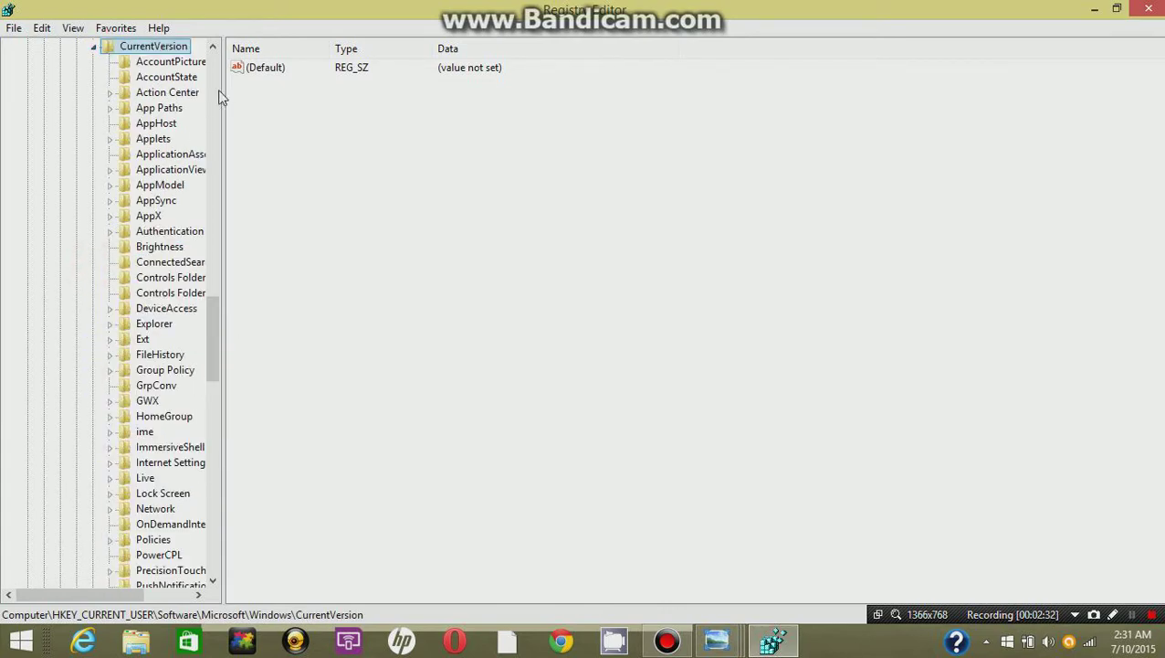
drag(209, 307, 209, 324)
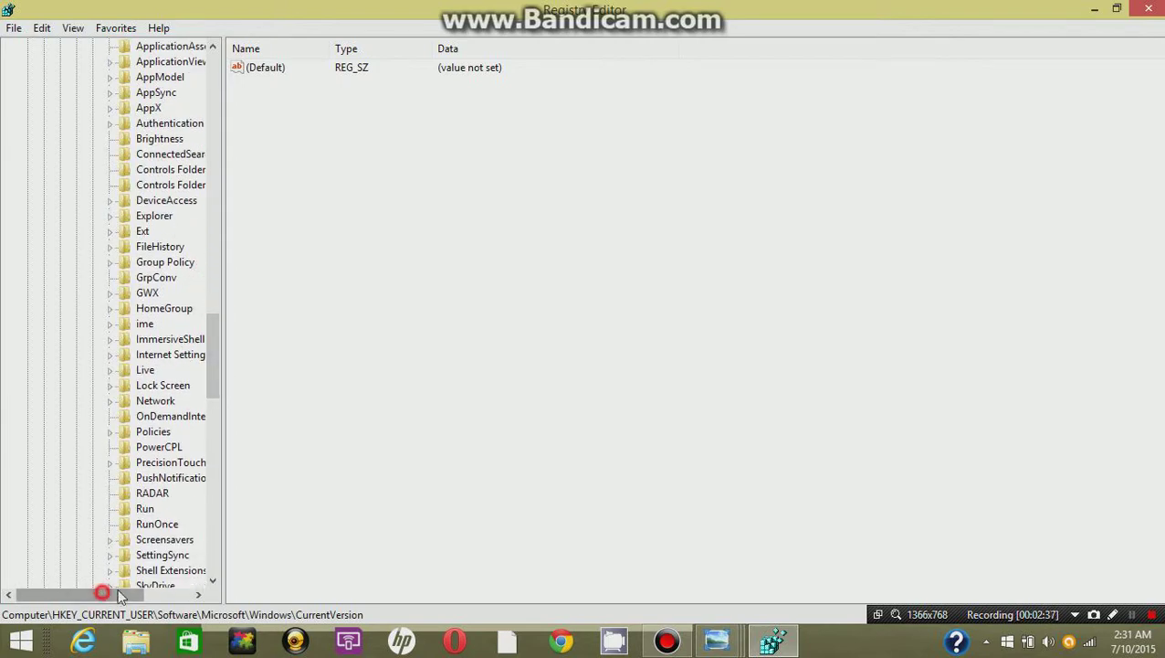
drag(65, 595, 141, 595)
click(113, 356)
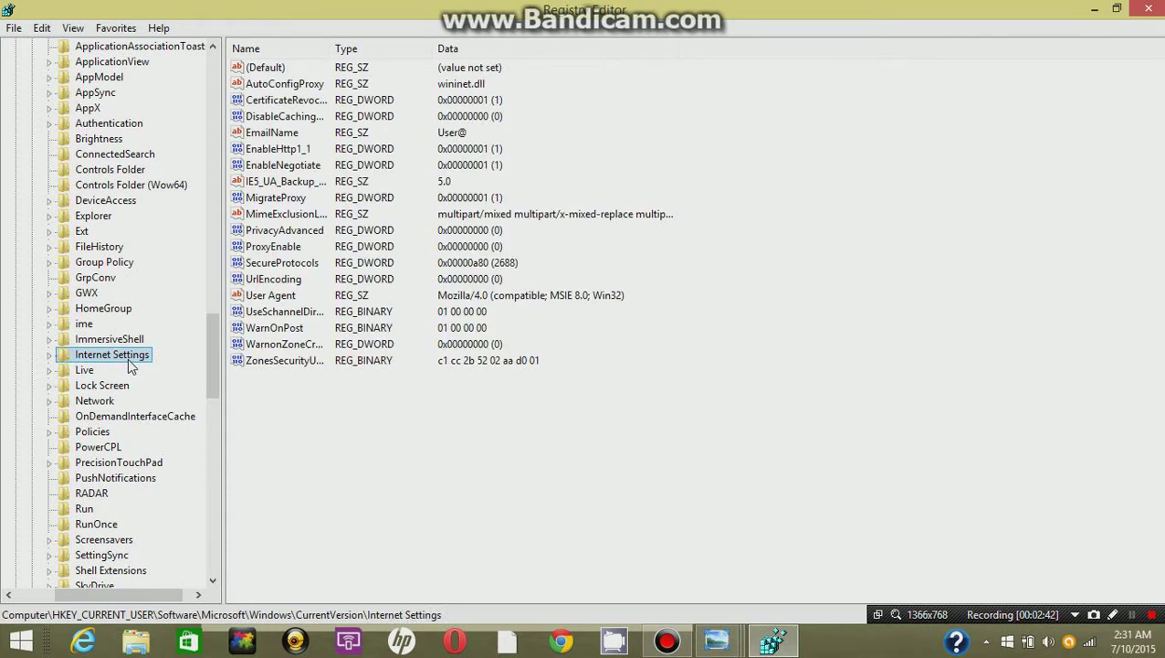
Select the ProxyEnable value in Internet Settings and choose Delete from its context menu
mouse_move(288, 416)
mouse_down()
mouse_move(301, 260)
mouse_move(278, 146)
mouse_up()
mouse_move(272, 426)
mouse_down()
mouse_move(288, 133)
mouse_move(302, 87)
mouse_up()
click(316, 406)
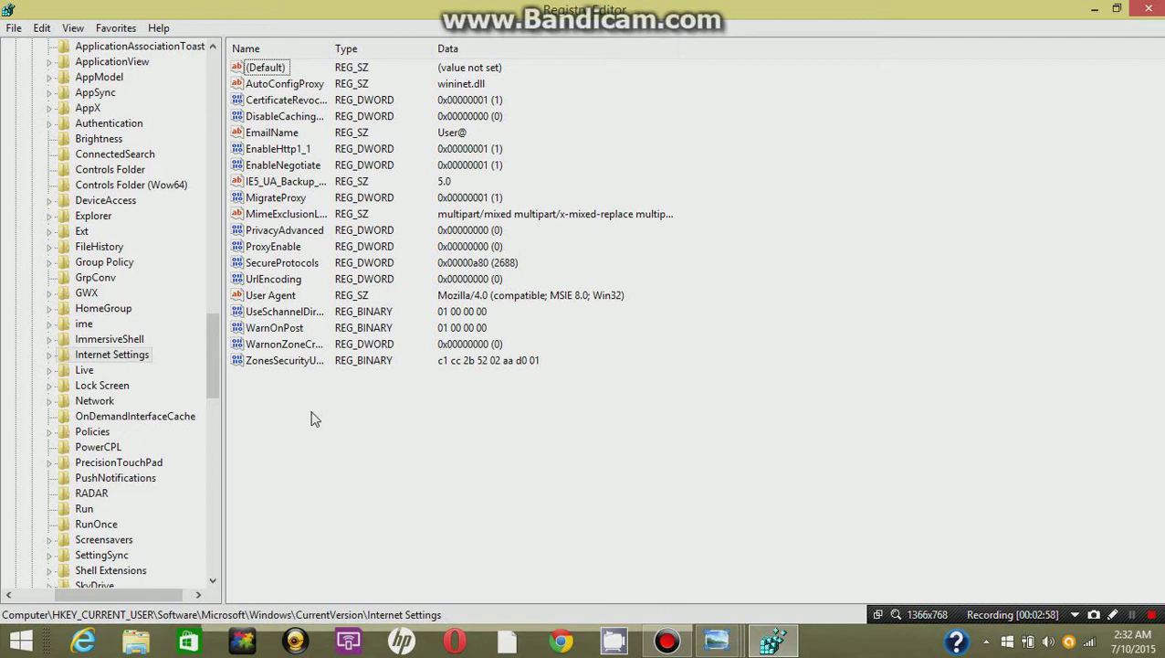
drag(311, 419, 258, 248)
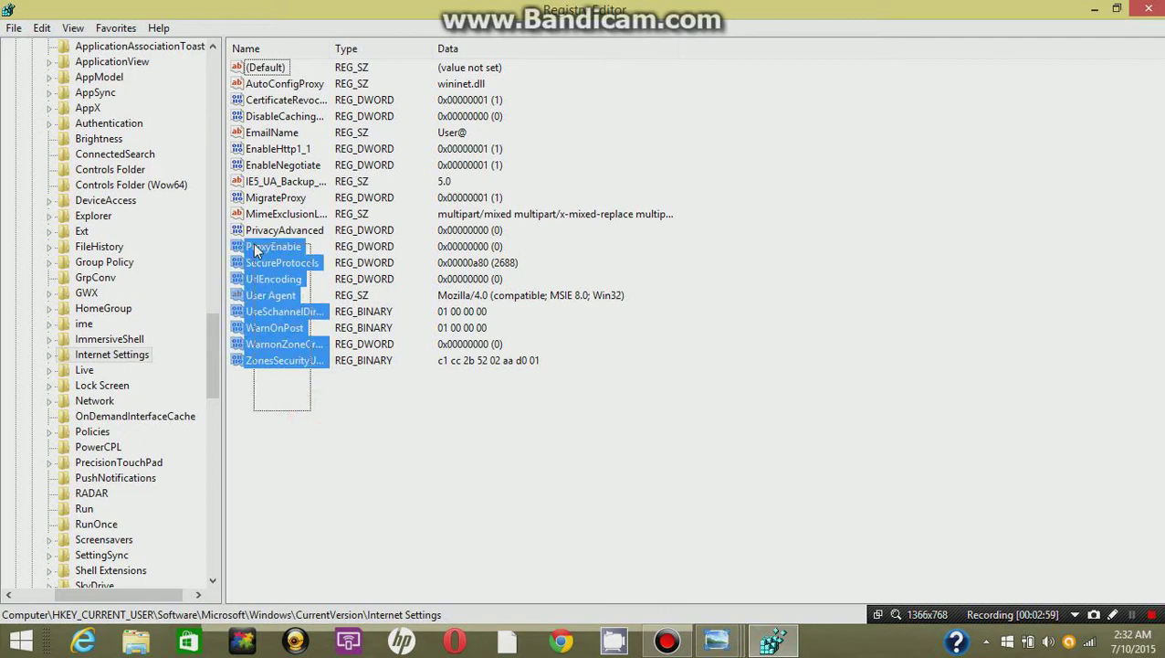
click(263, 364)
click(262, 429)
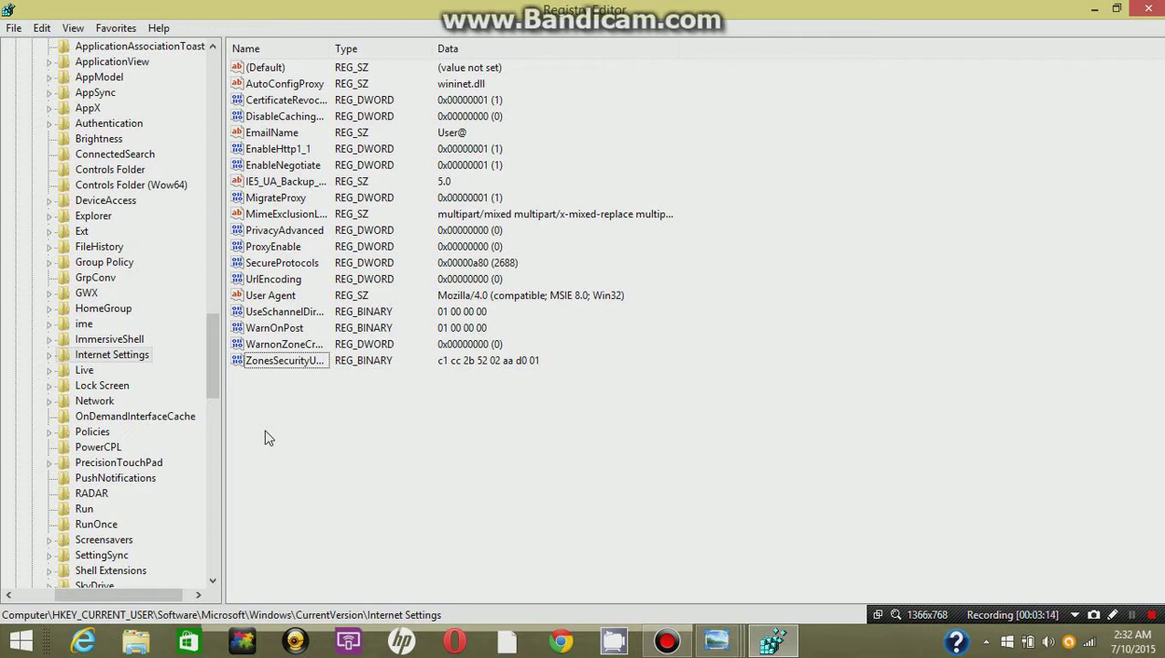
click(274, 246)
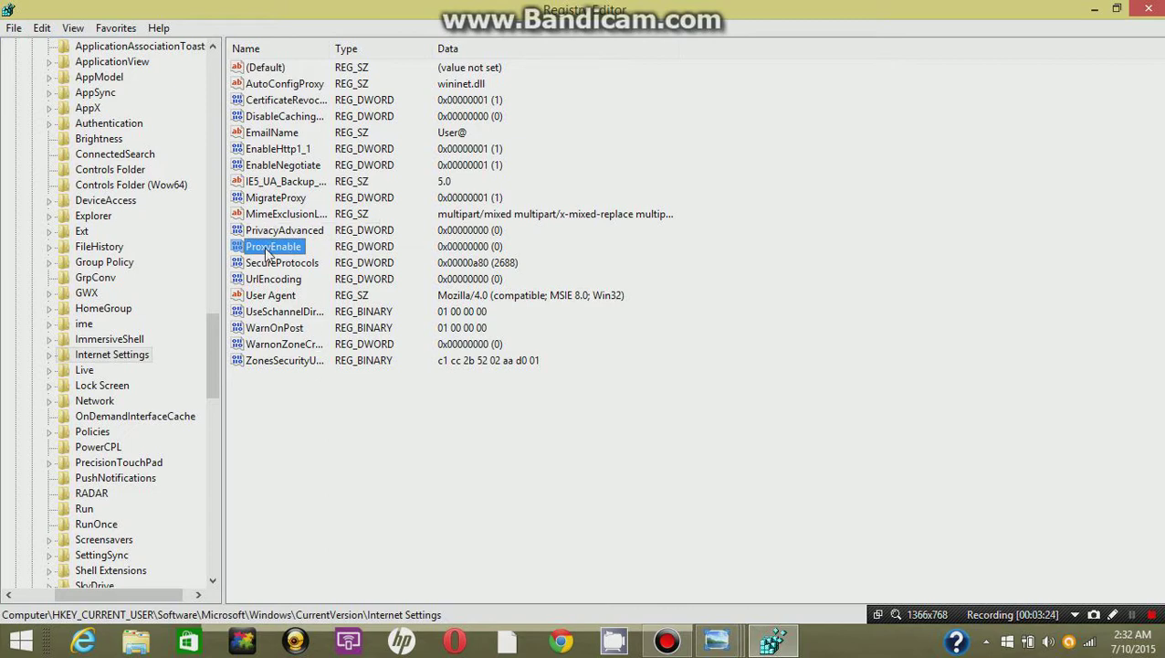
right_click(268, 253)
click(334, 301)
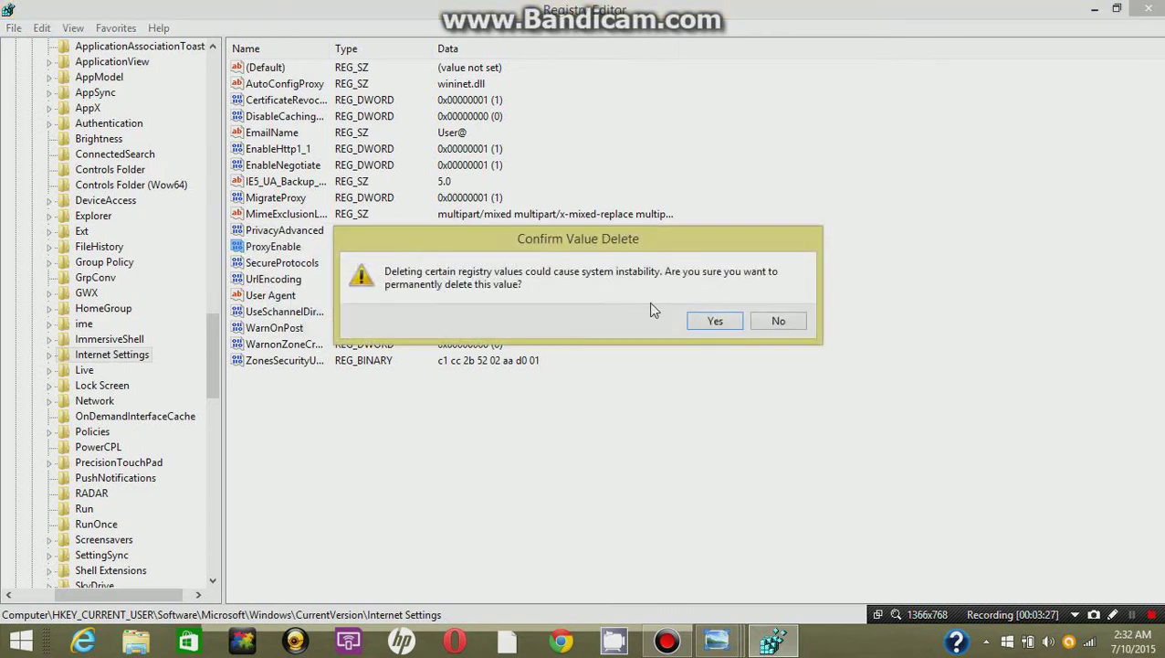
Confirm the permanent deletion of the ProxyEnable value
click(714, 322)
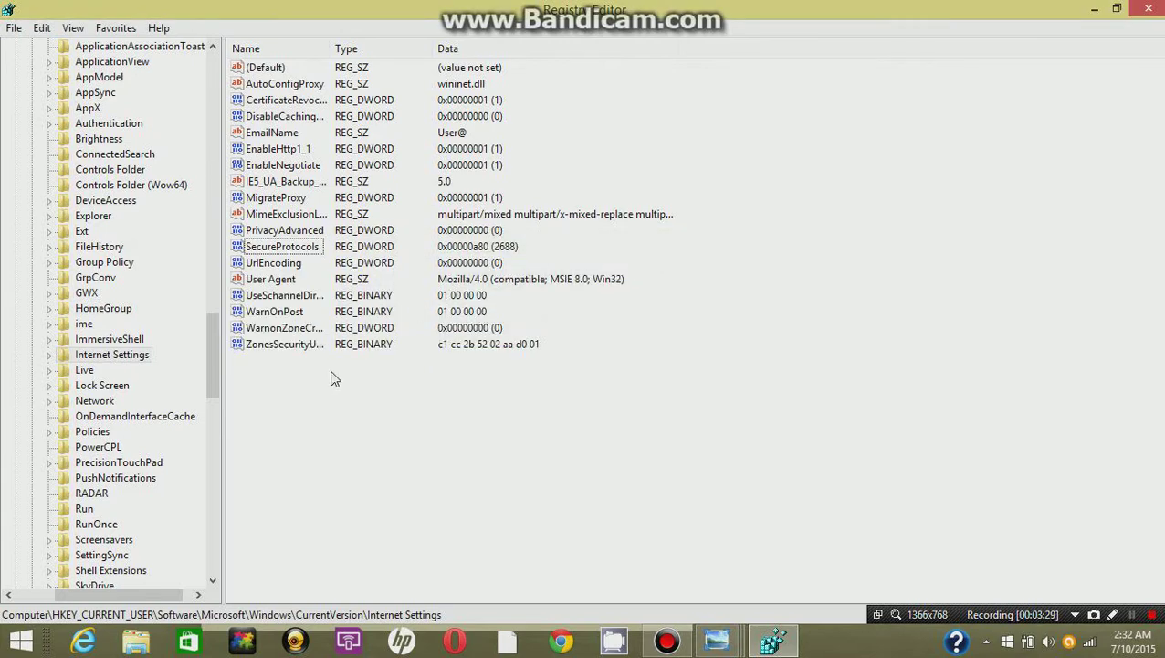
click(328, 380)
drag(211, 342, 211, 398)
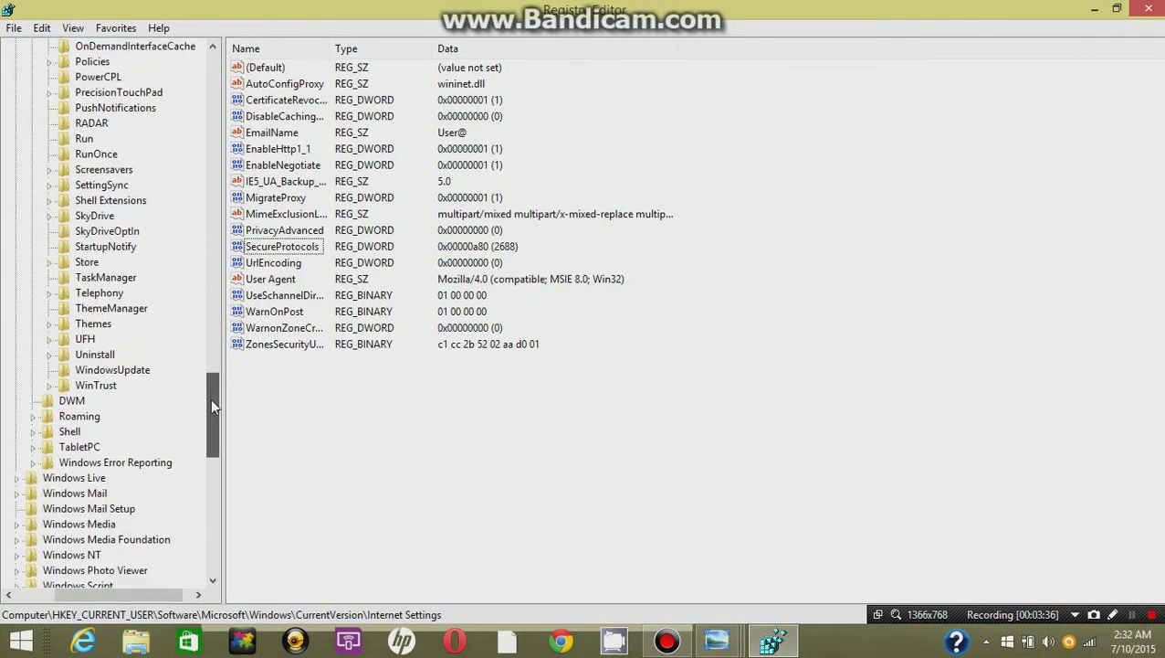
Check that the Run key holds only an unset default value, then close Registry Editor
click(84, 139)
drag(215, 384, 211, 300)
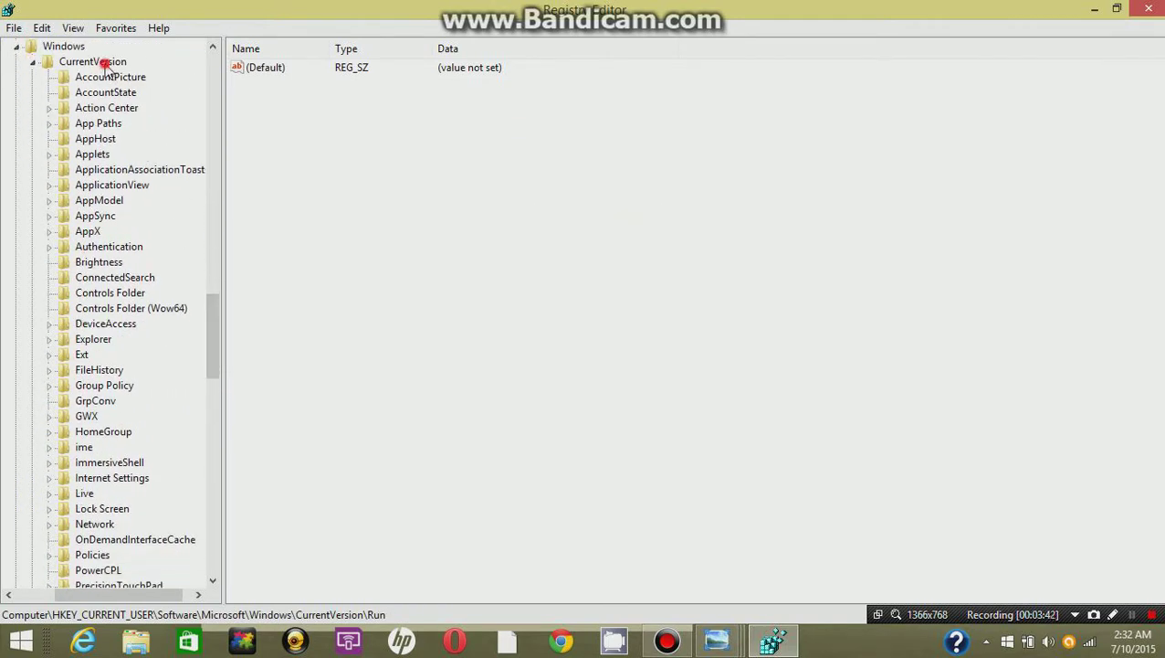
click(99, 62)
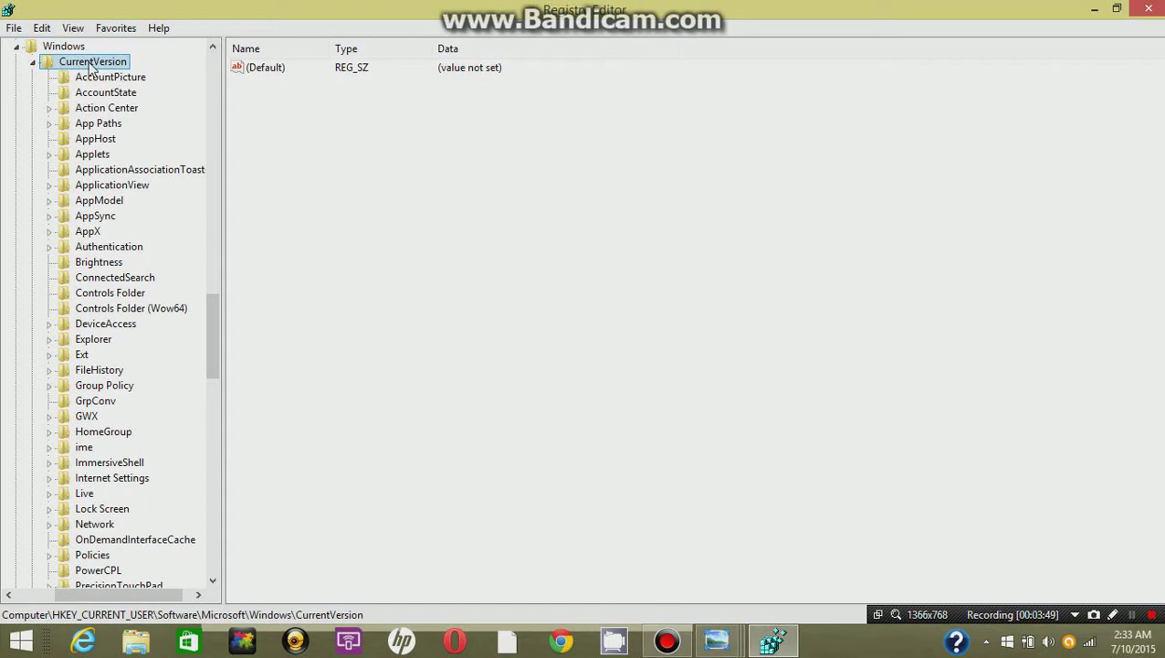
drag(216, 301, 216, 363)
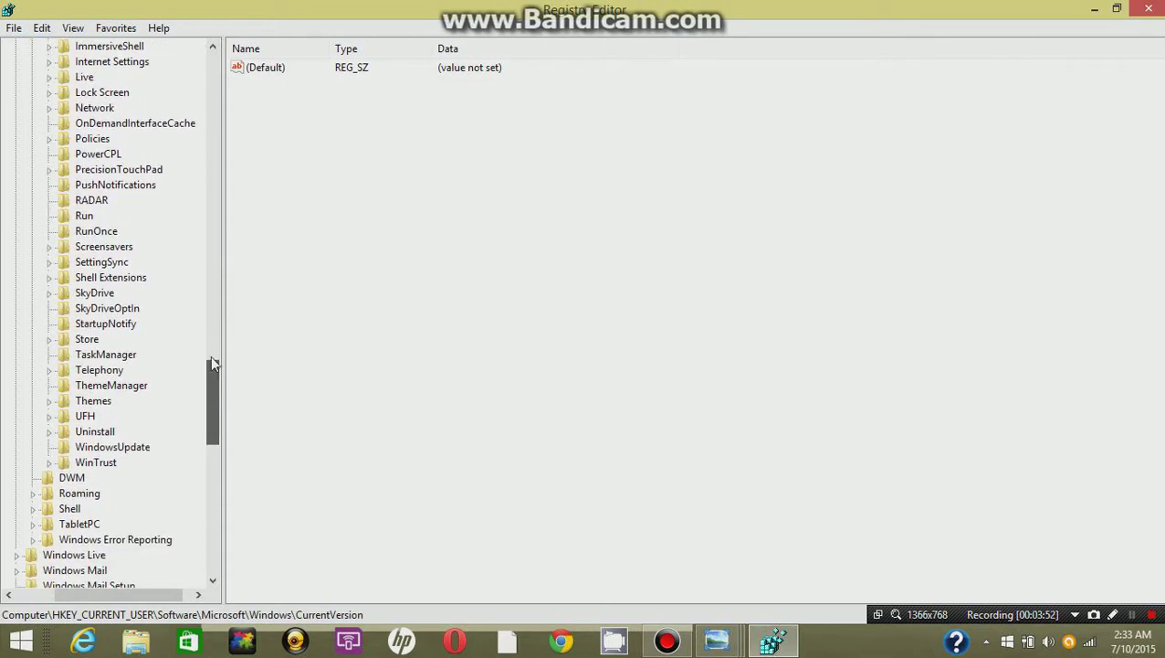
click(86, 219)
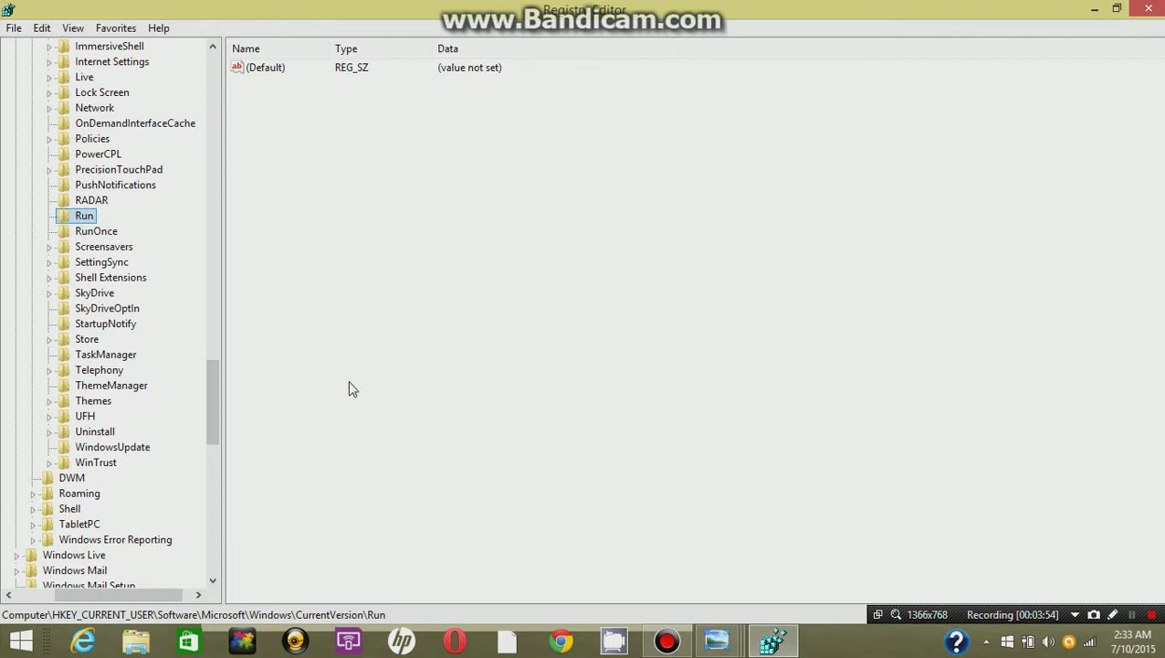
mouse_move(305, 407)
mouse_down()
mouse_move(245, 105)
mouse_move(260, 80)
mouse_move(315, 484)
mouse_move(273, 213)
mouse_up()
click(261, 73)
drag(328, 440, 242, 99)
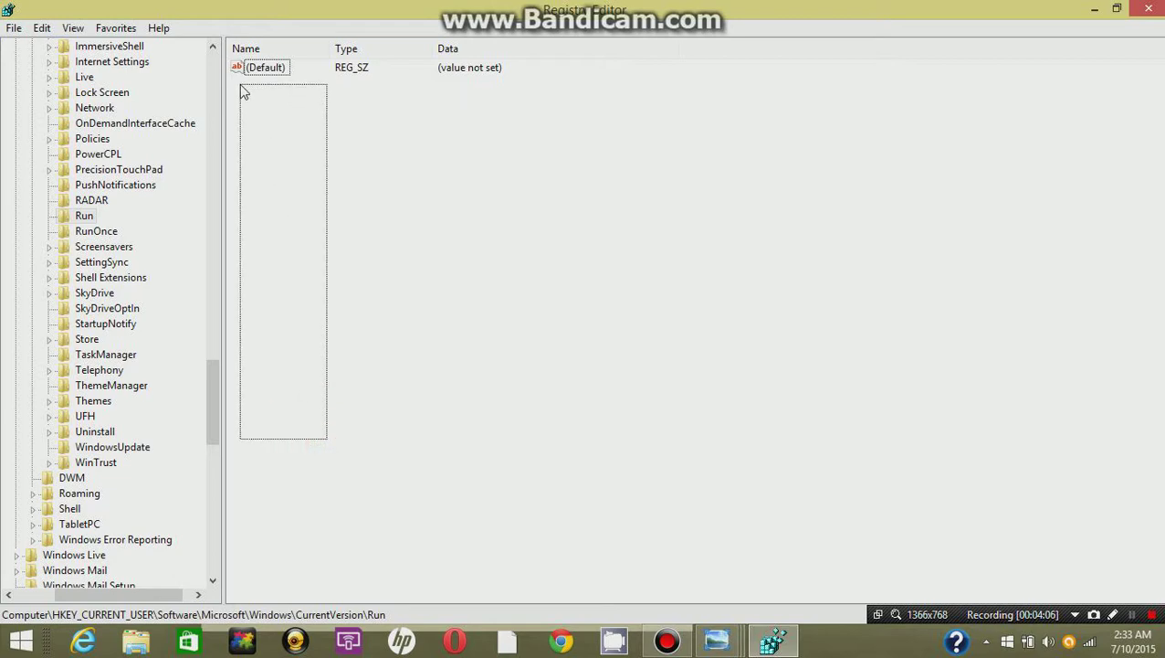
drag(241, 98, 239, 84)
click(264, 73)
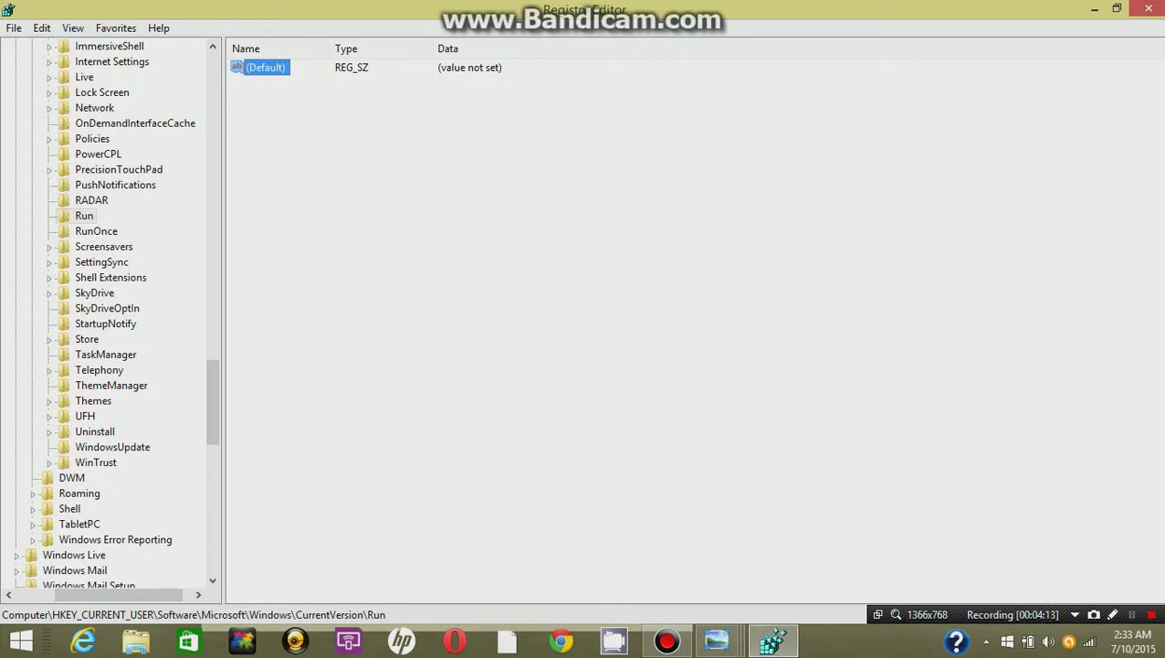
click(1151, 8)
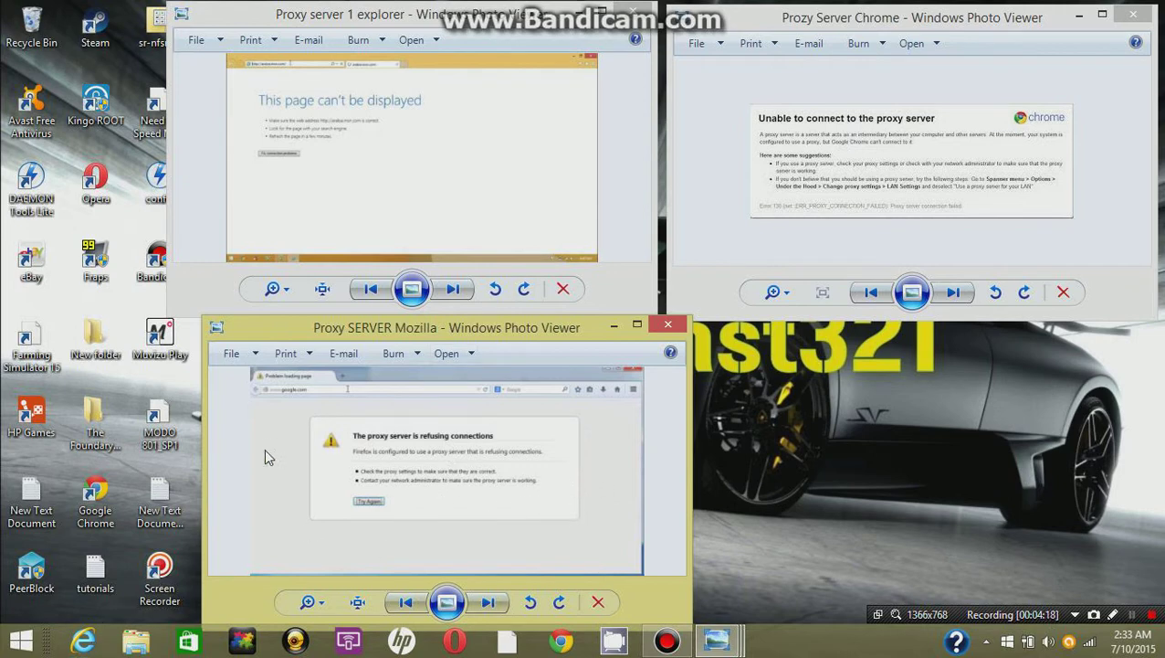
Launch Internet Explorer and search Google for Africanbeast321
click(92, 645)
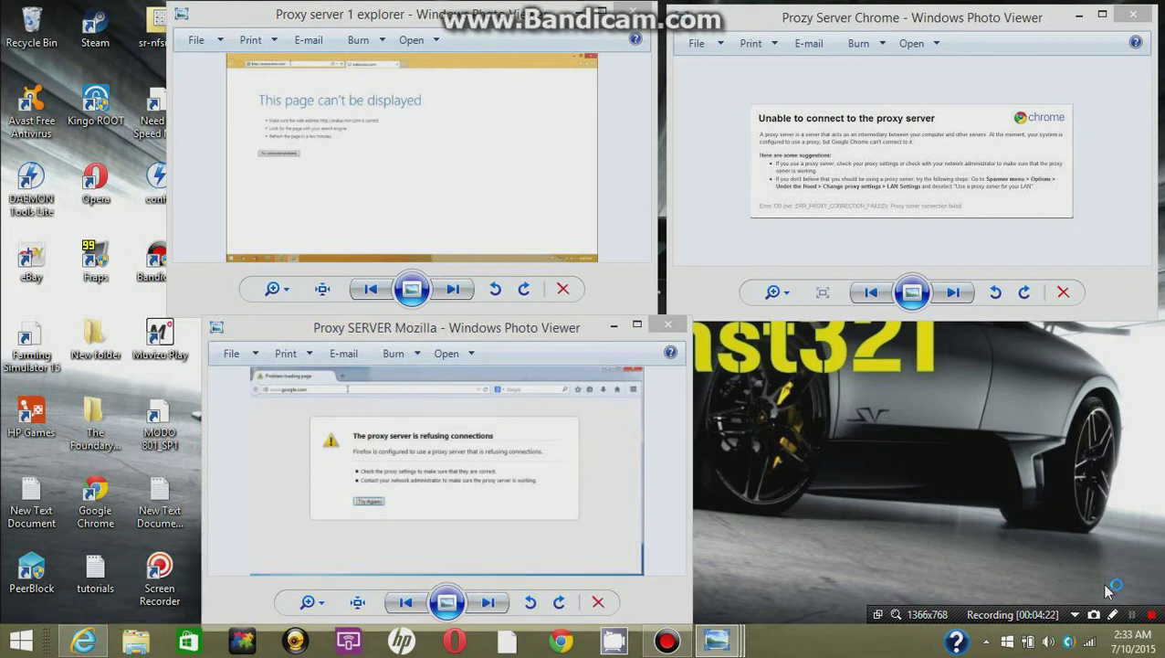
click(1133, 616)
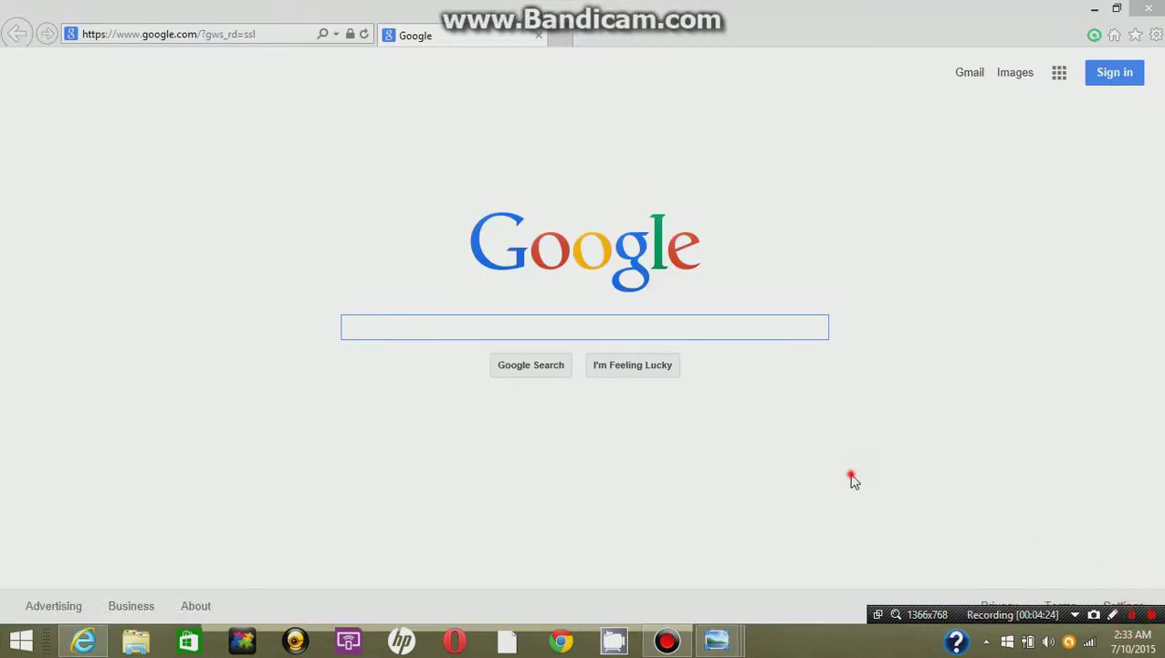
click(594, 326)
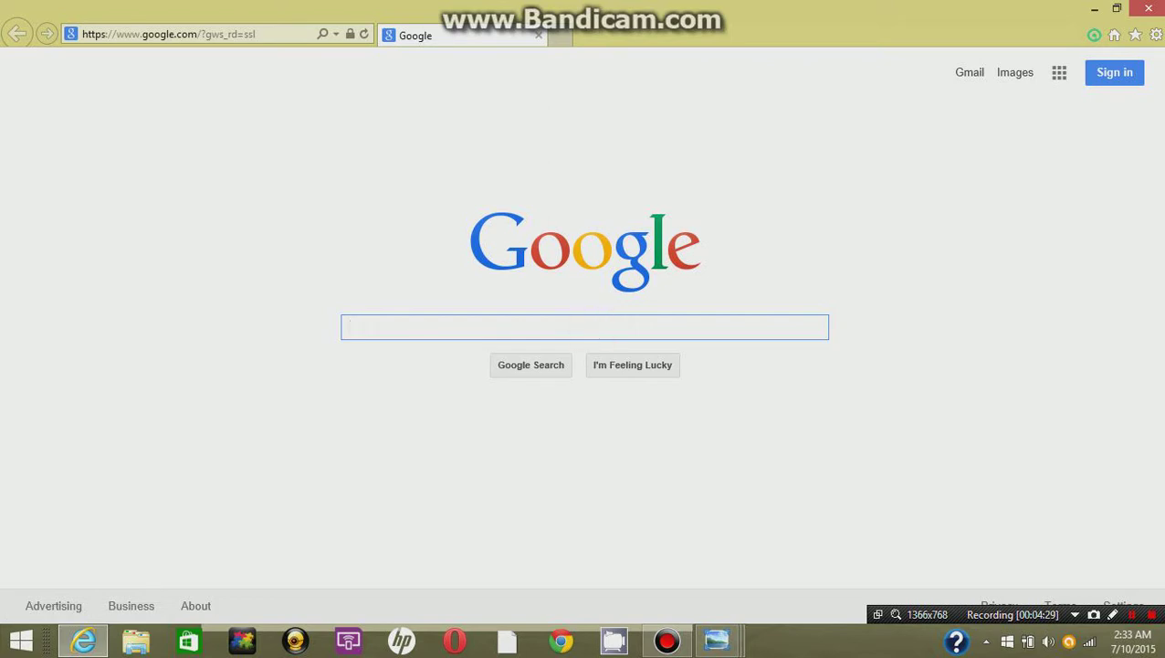
text(fricanbe)
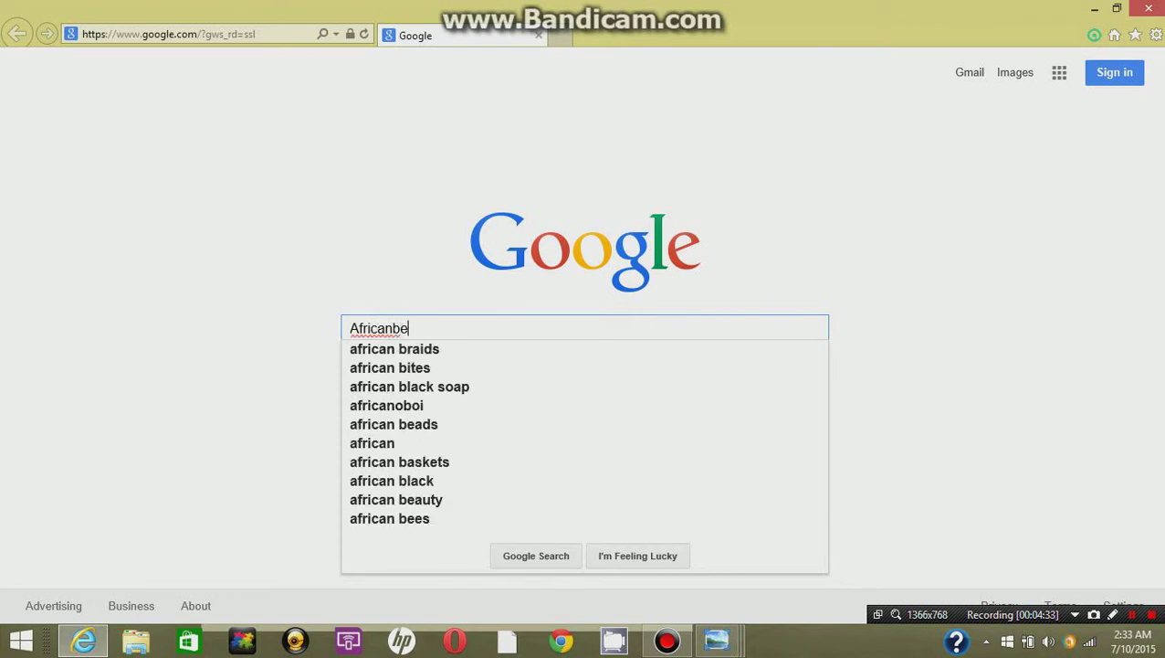
text(ast321)
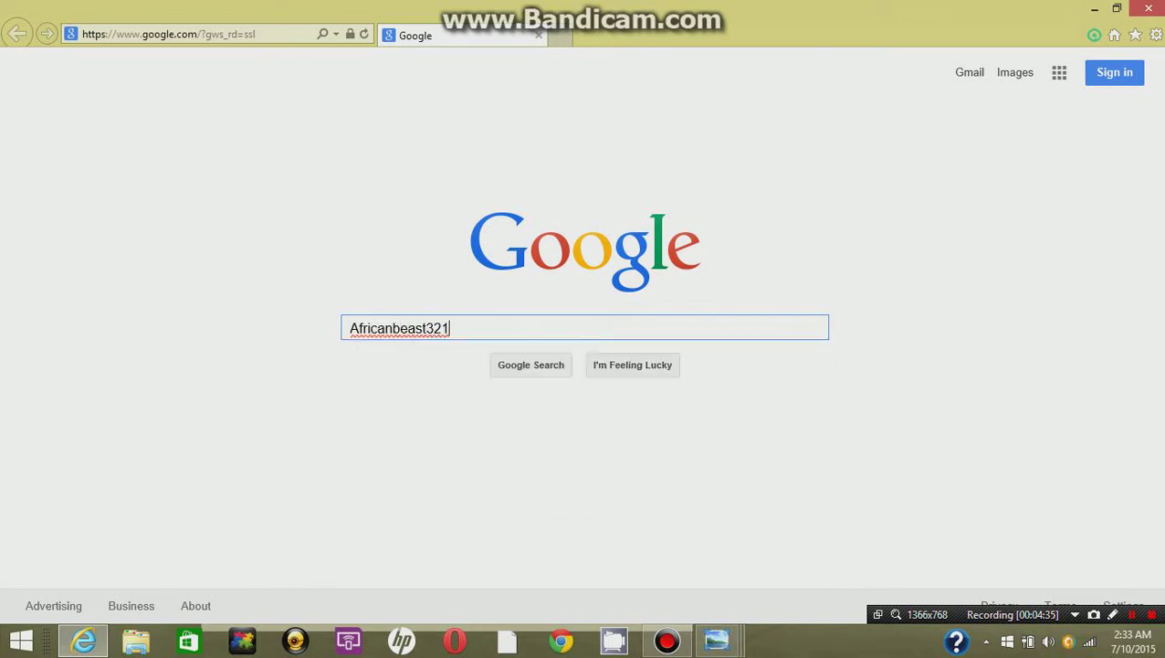
key(Return)
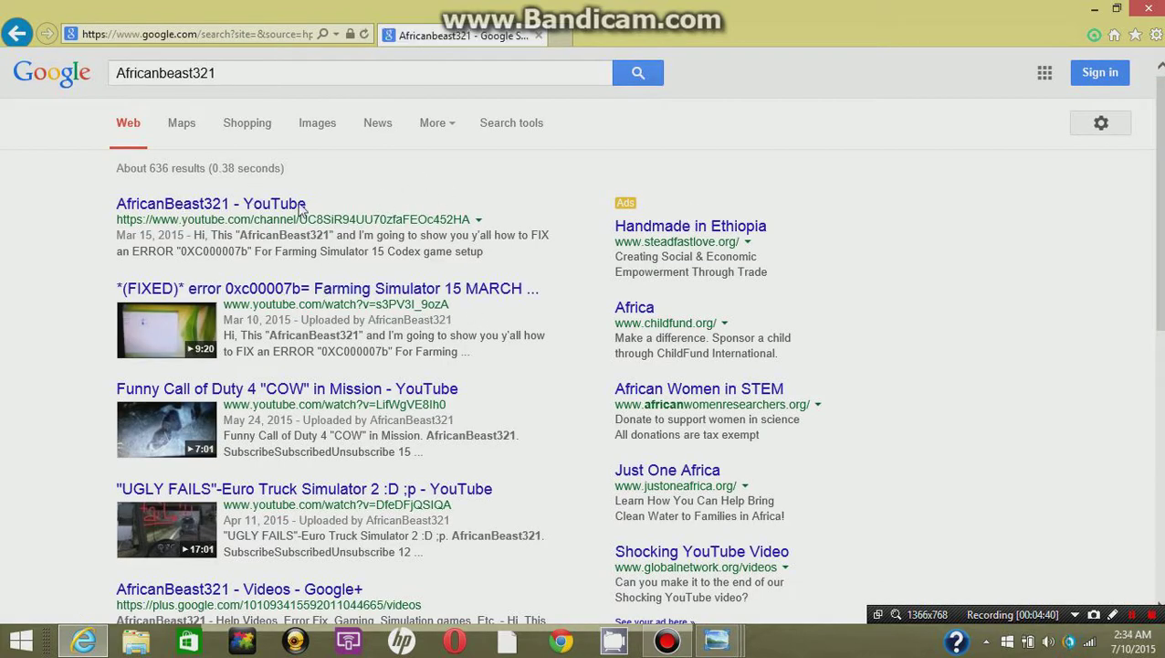
Open the AfricanBeast321 YouTube channel result, then close Internet Explorer
scroll(270, 205, down, 3)
scroll(327, 237, down, 2)
scroll(331, 235, up, 3)
scroll(331, 234, up, 2)
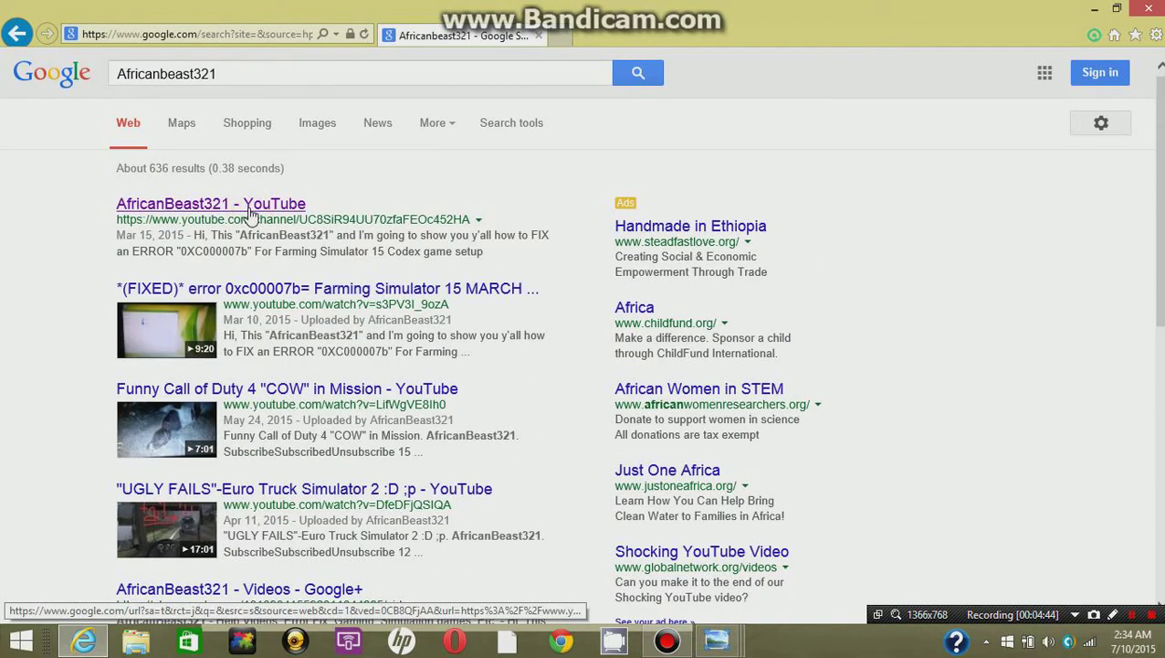
click(250, 212)
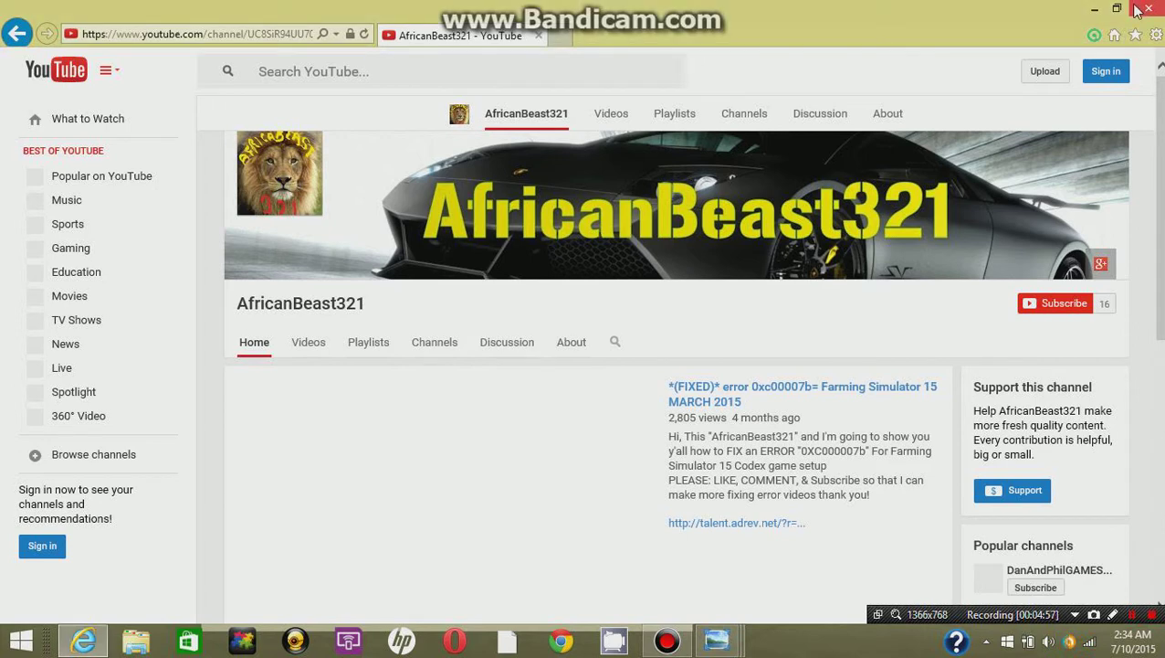
mouse_move(1148, 9)
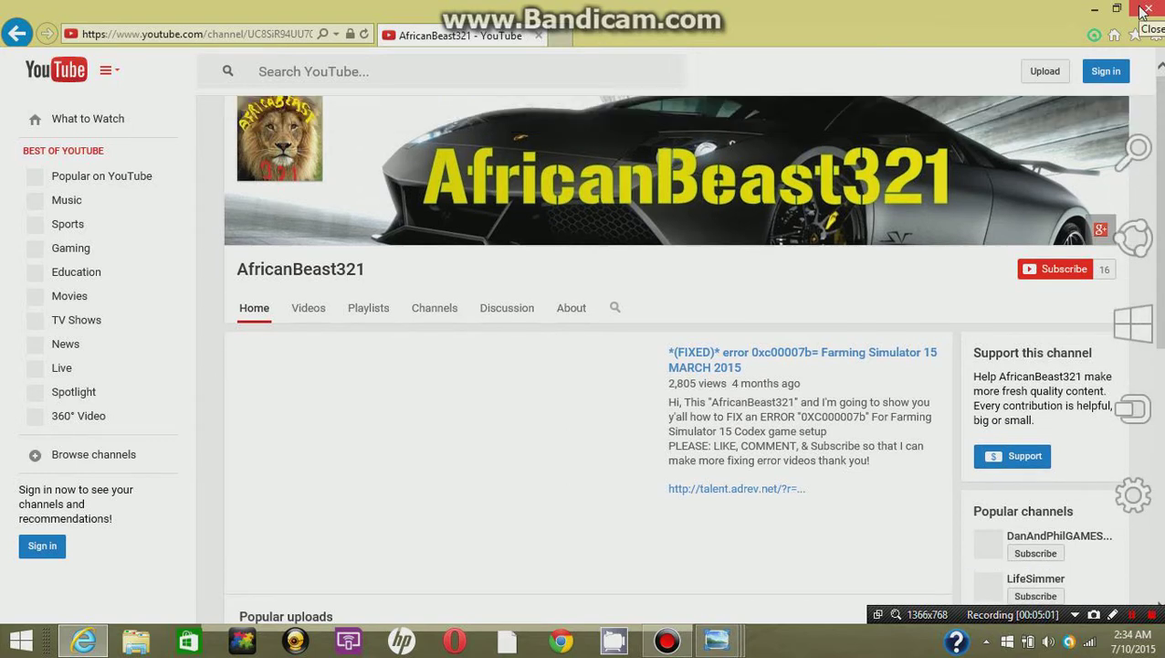
click(1144, 9)
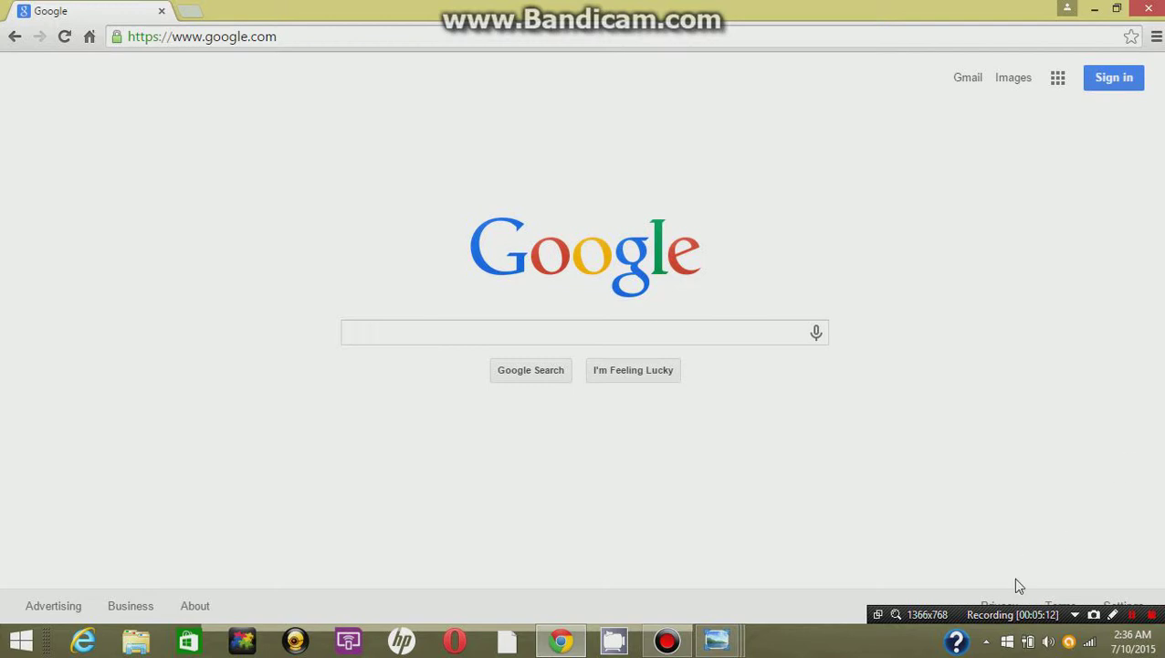
click(665, 330)
text(A)
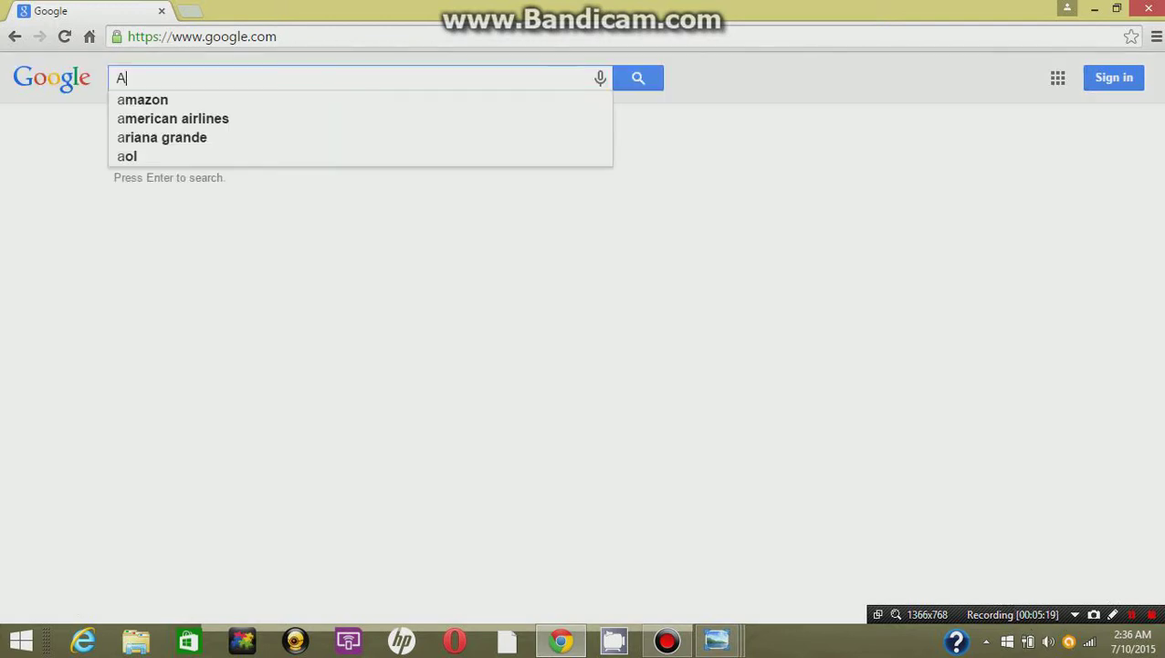
text(d)
key(BackSpace)
key(BackSpace)
text(a)
text(frica)
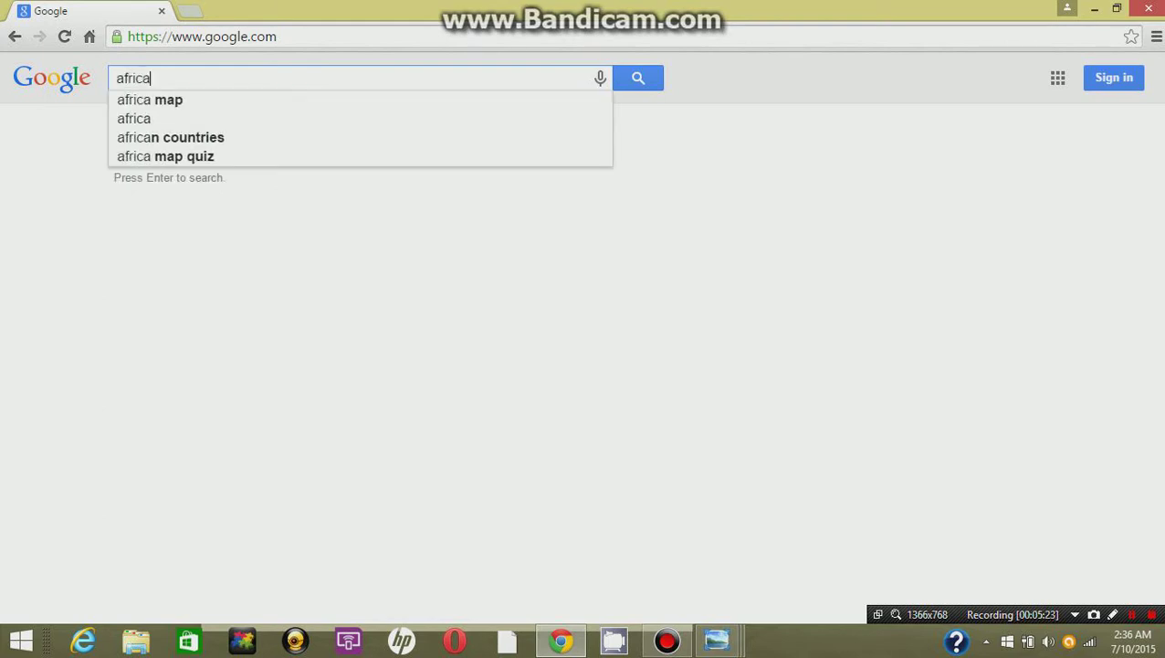
text(nbeast321)
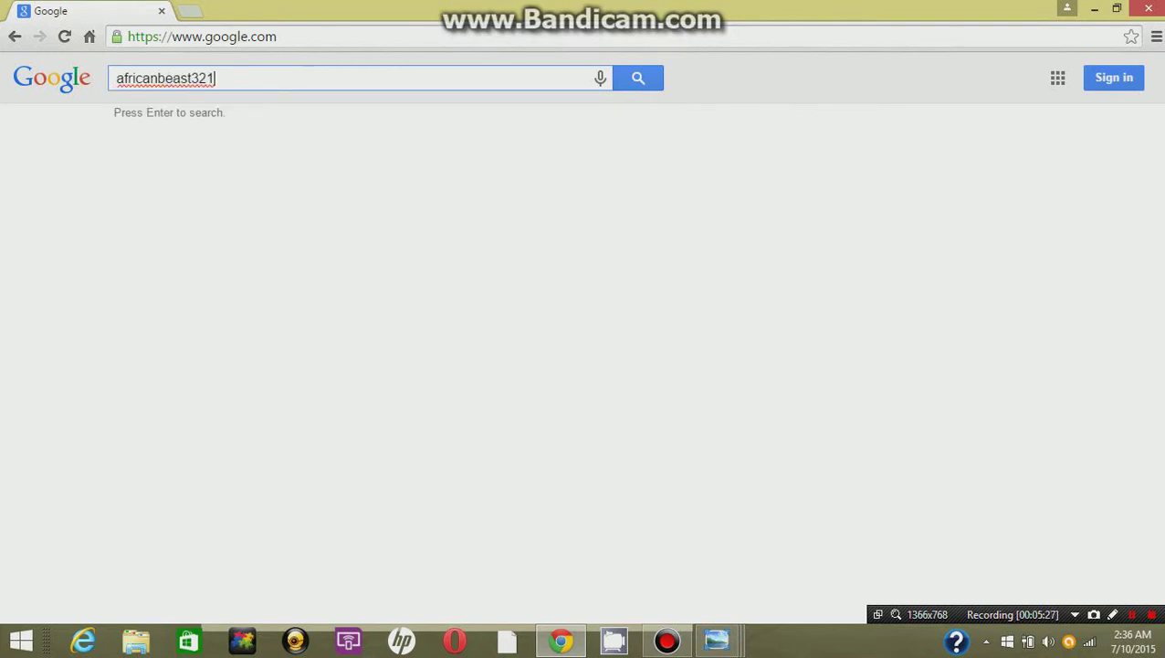
key(Return)
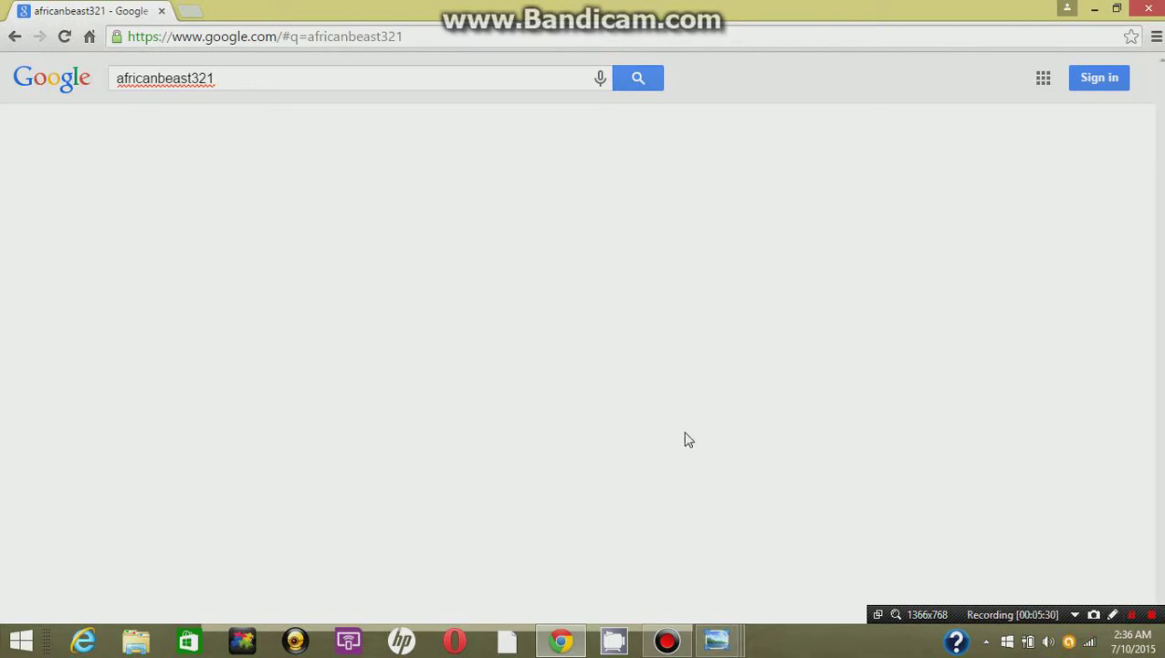
Scroll through the results to find the AfricanBeast321 YouTube channel listing
scroll(1100, 562, down, 10)
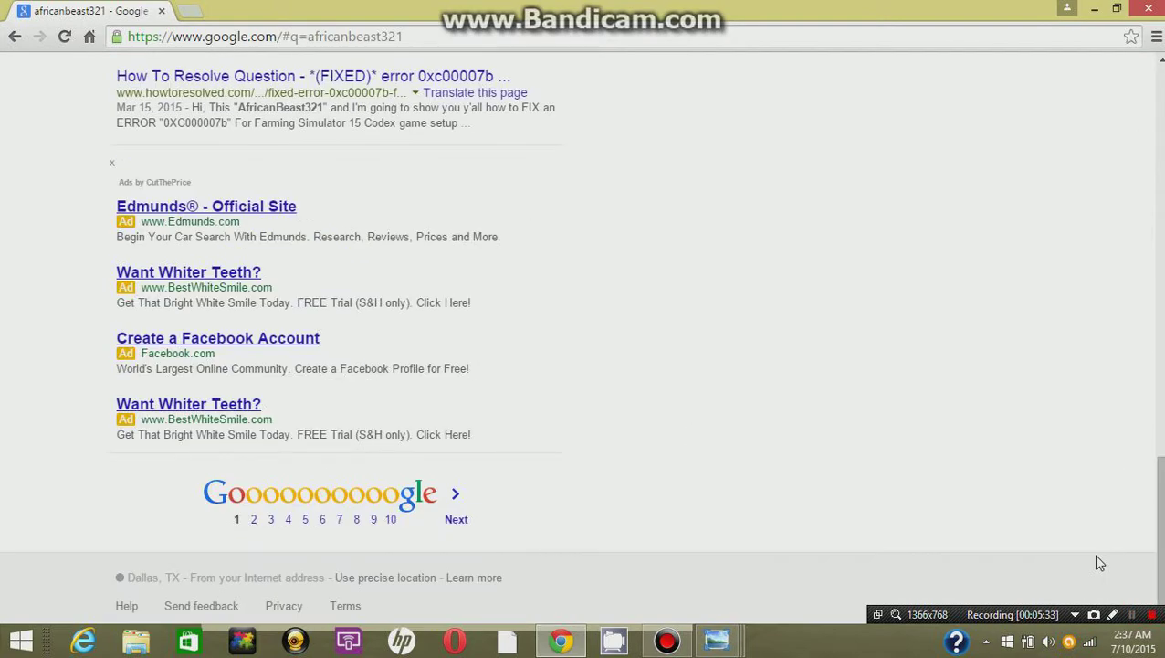
scroll(1100, 562, up, 2)
scroll(1108, 544, up, 2)
scroll(746, 569, up, 3)
scroll(494, 520, up, 1)
scroll(274, 112, down, 5)
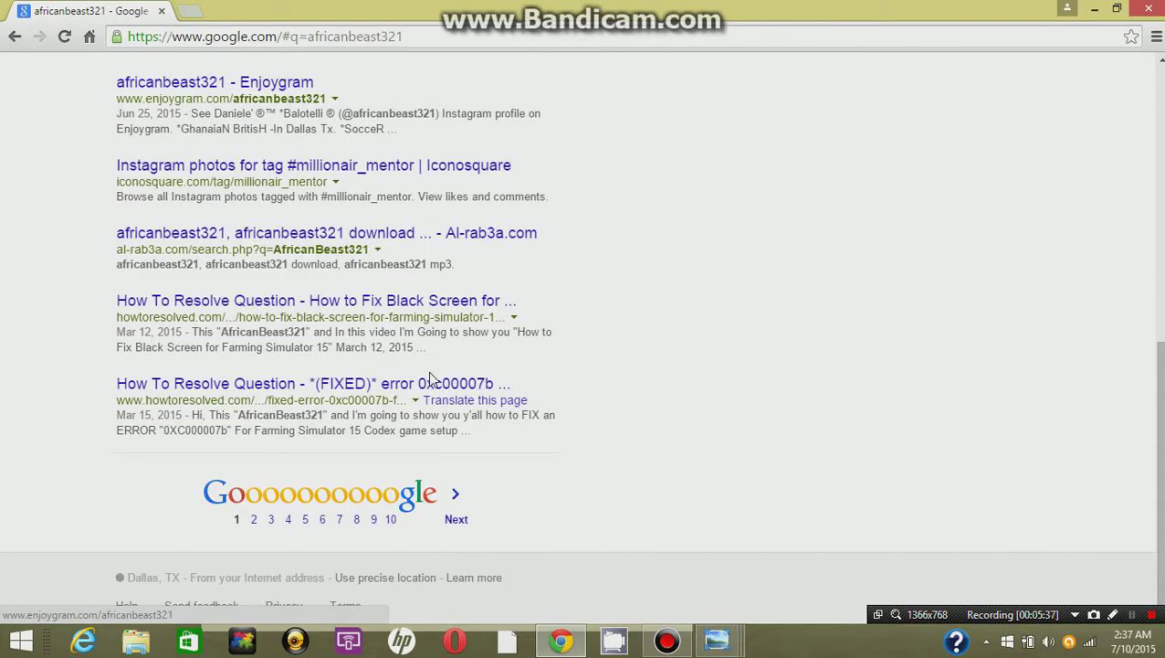
scroll(996, 324, down, 1)
scroll(999, 320, down, 1)
scroll(998, 319, down, 1)
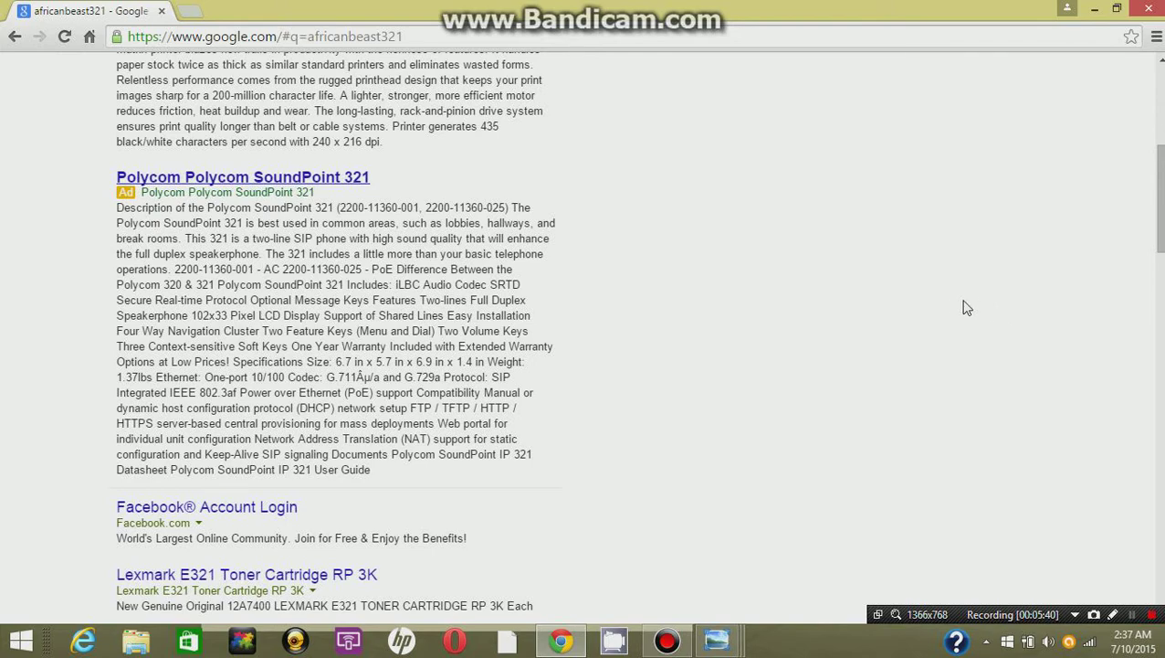
scroll(929, 302, down, 2)
scroll(925, 302, down, 3)
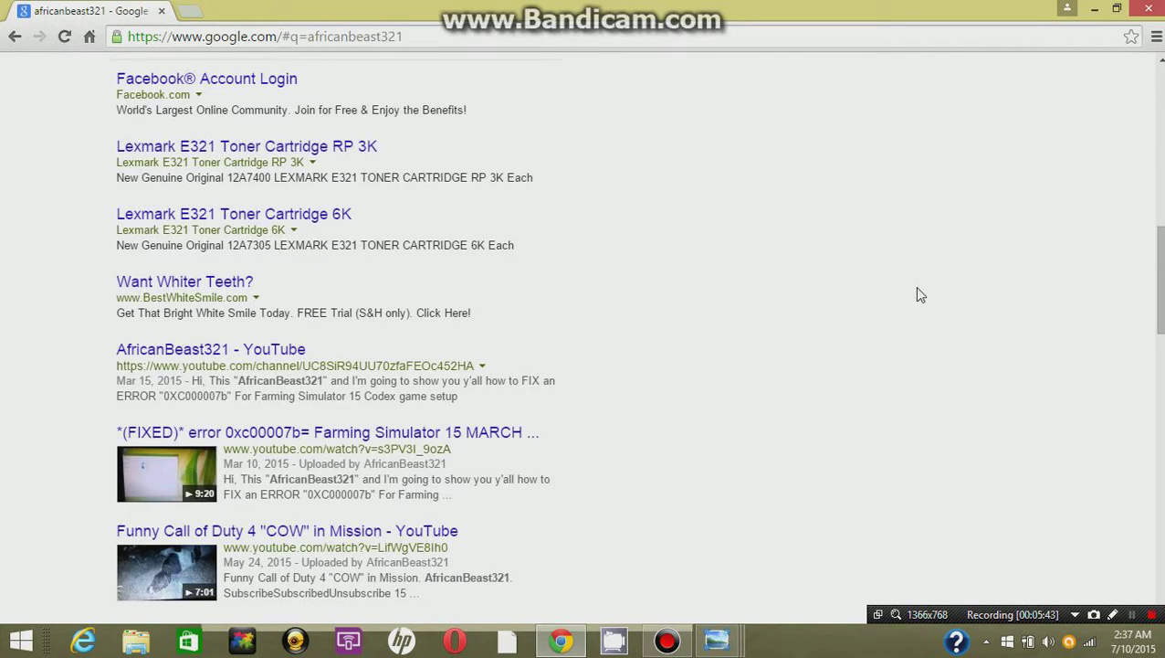
scroll(916, 289, down, 1)
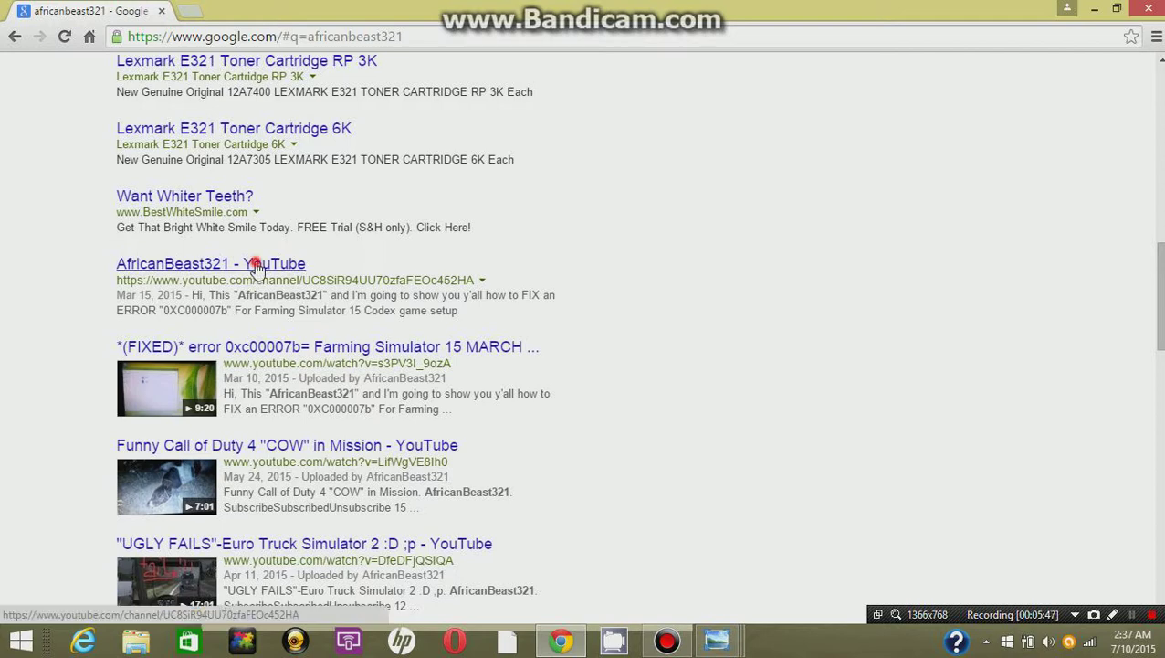
Open the AfricanBeast321 YouTube channel result in Chrome and scroll the channel page
click(257, 265)
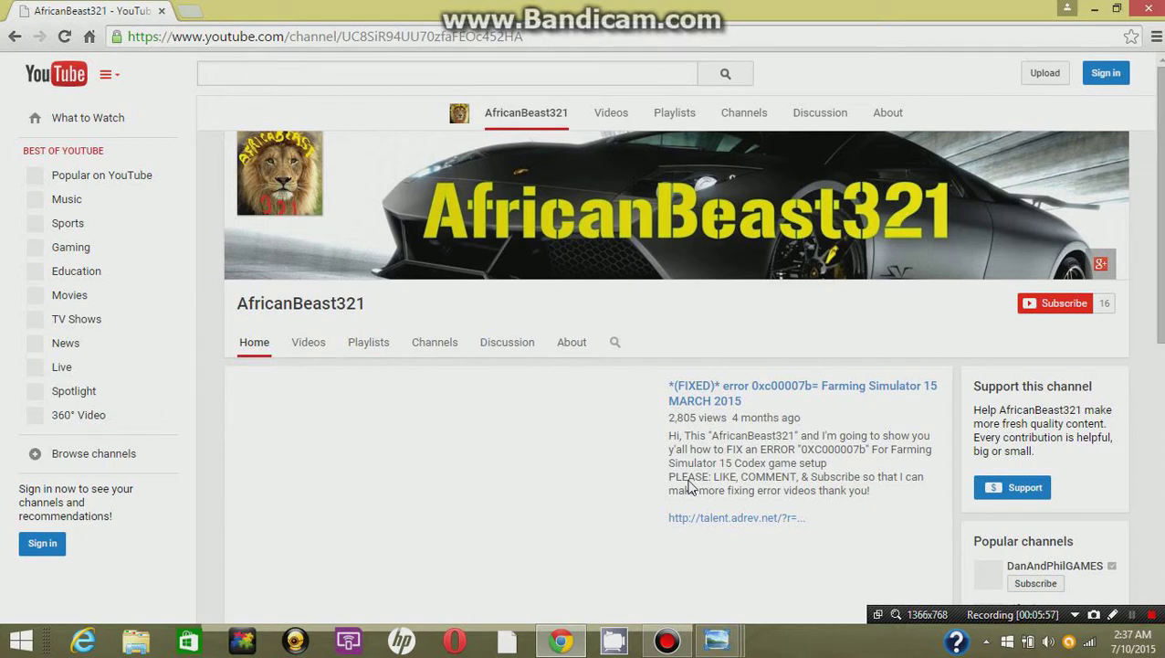
scroll(594, 318, down, 1)
scroll(623, 510, down, 3)
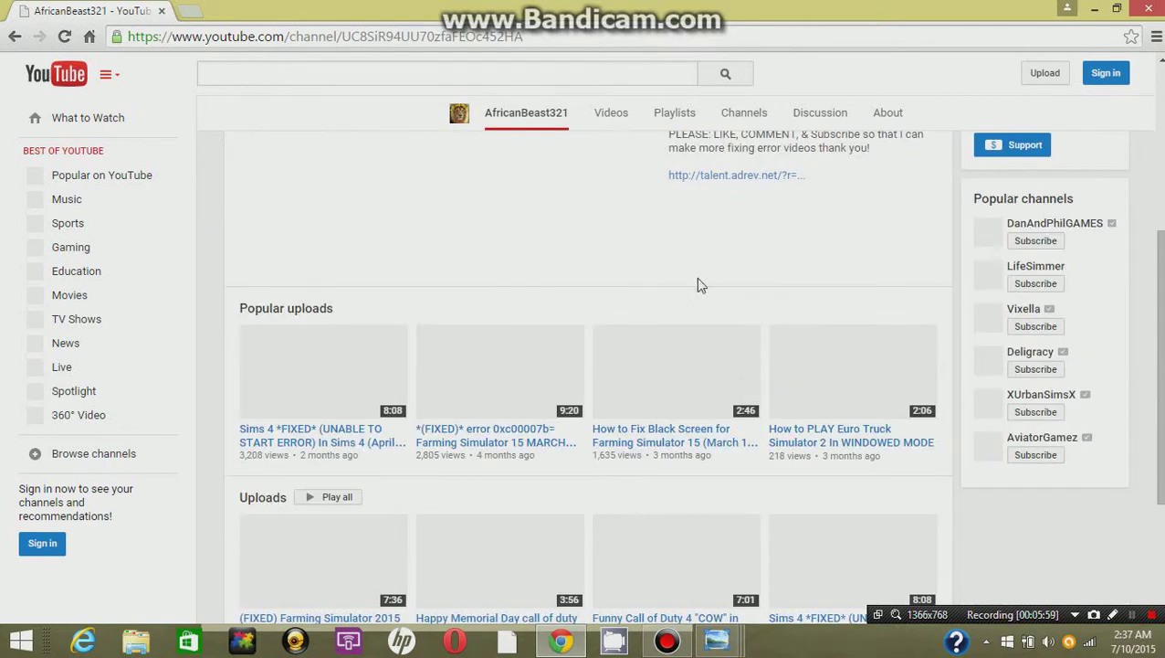
scroll(886, 402, up, 1)
scroll(886, 402, up, 2)
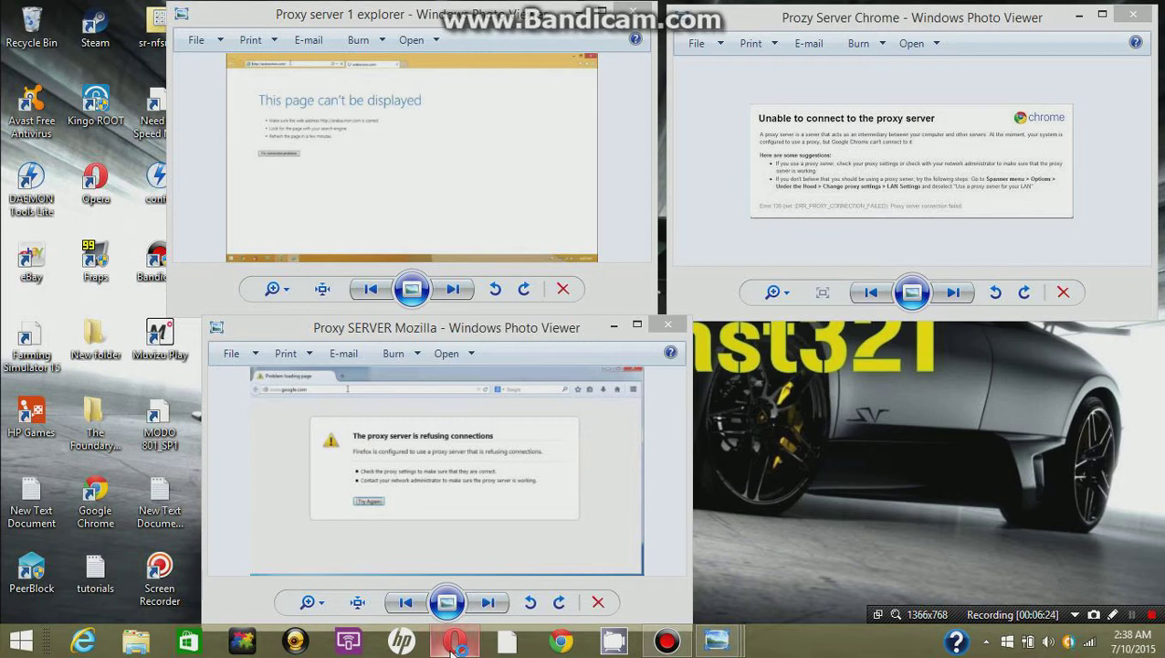
In Opera, search Google for africanbeast321 and open the AfricanBeast321 YouTube channel
click(454, 644)
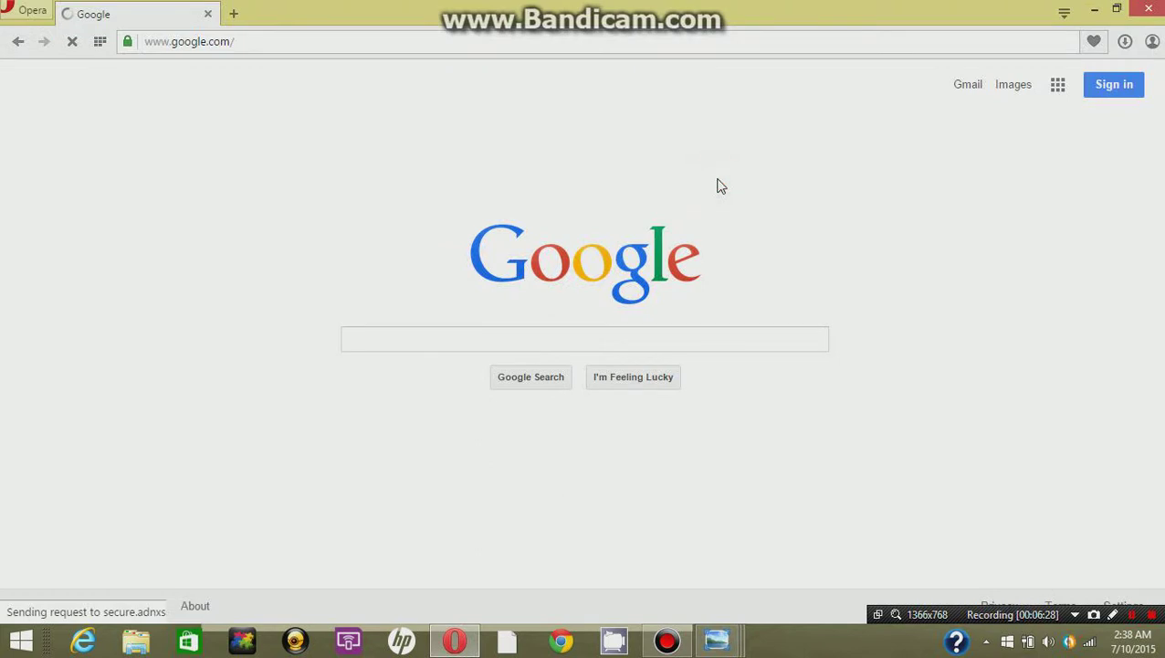
click(576, 341)
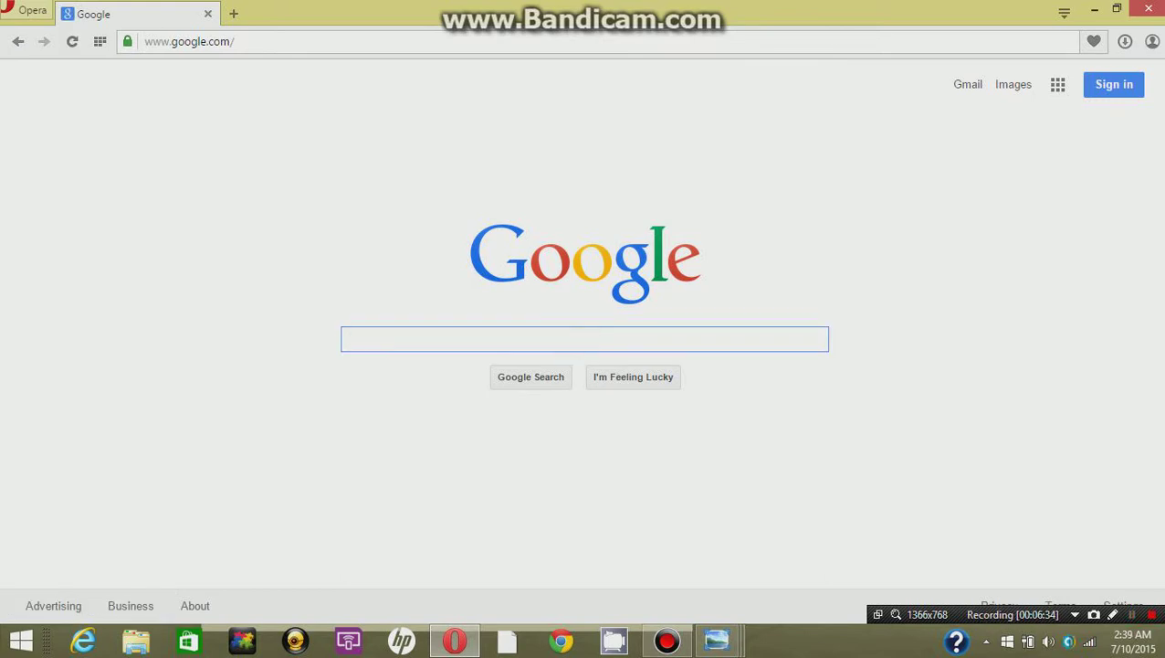
text(afric)
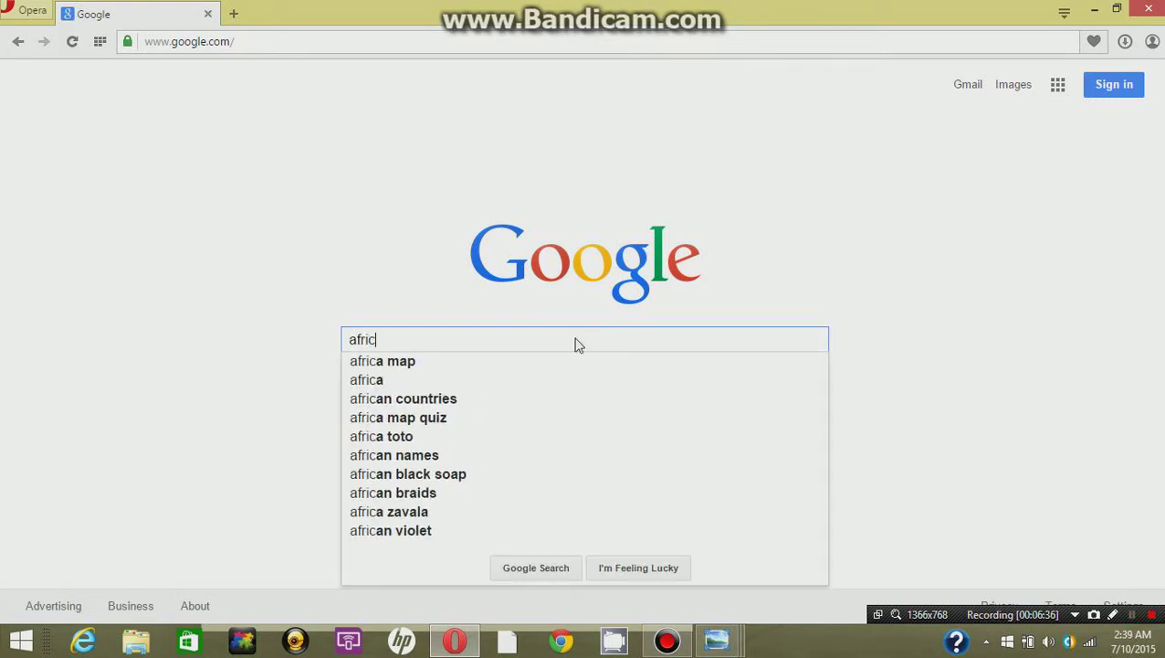
text(a)
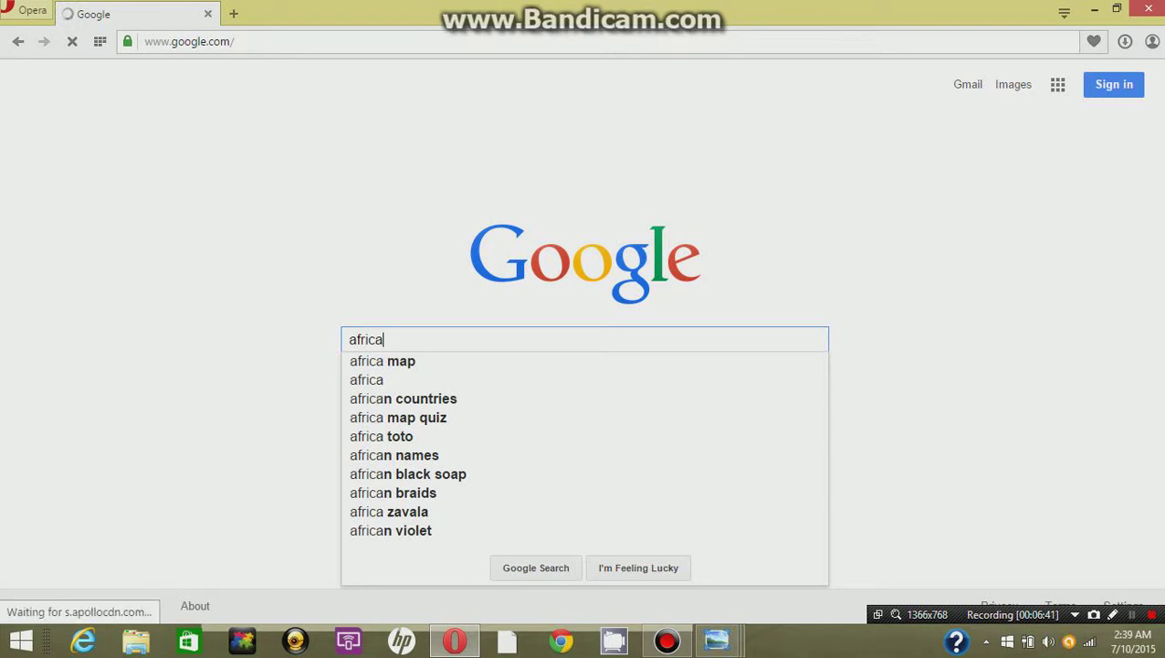
text(nbeast)
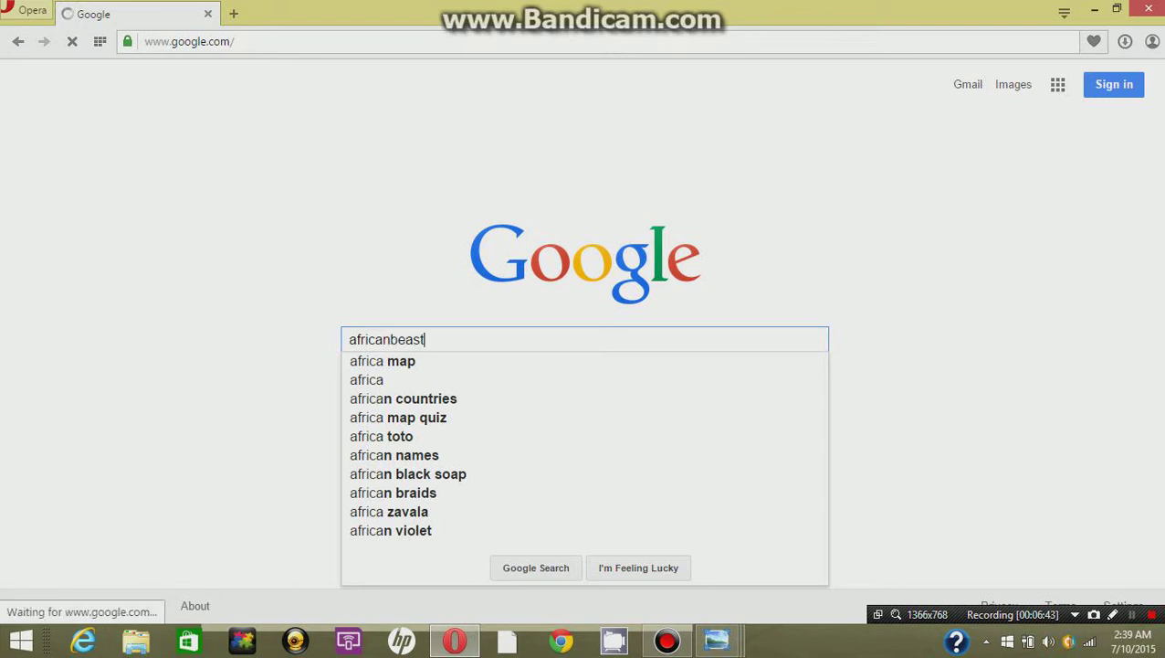
text(321)
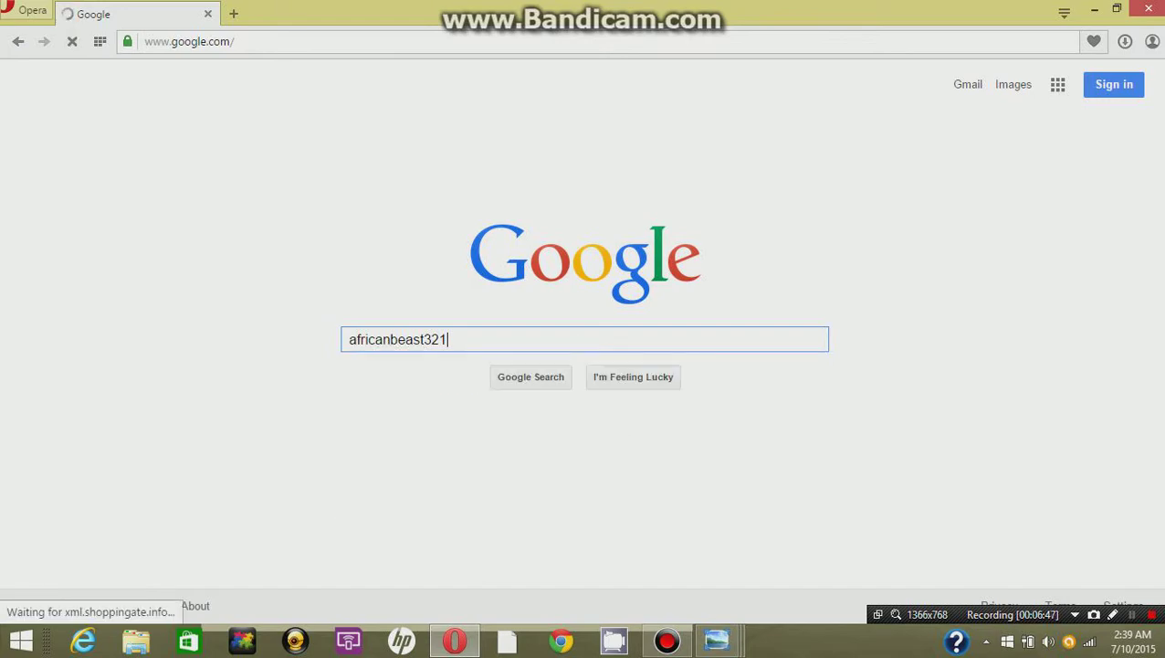
key(Return)
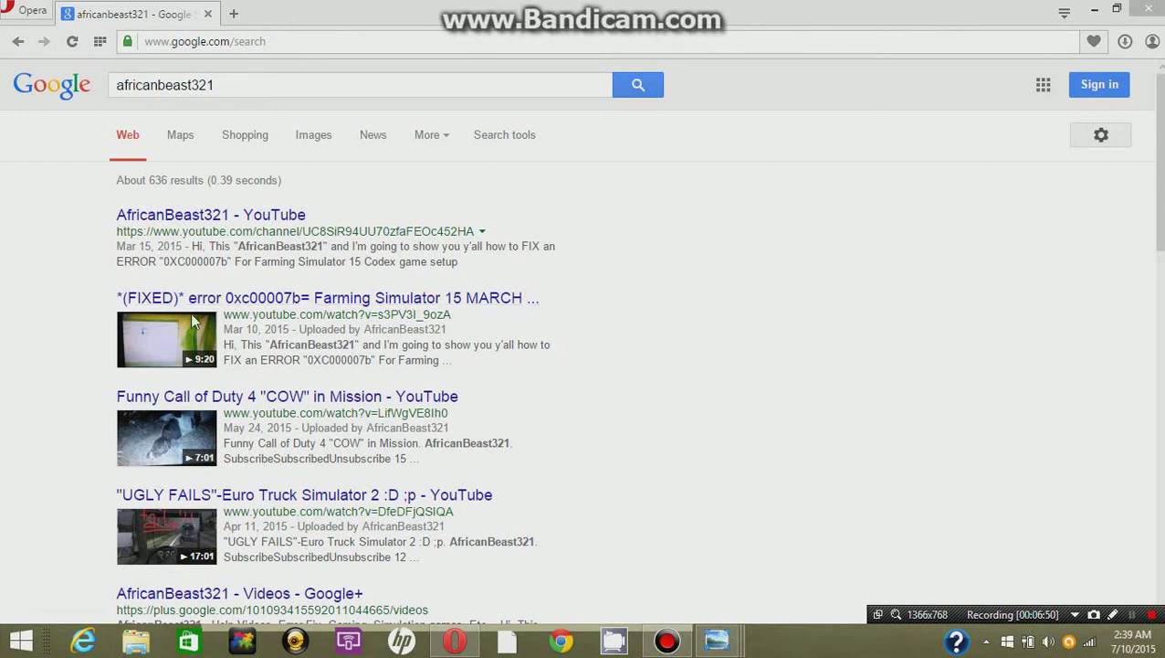
click(235, 219)
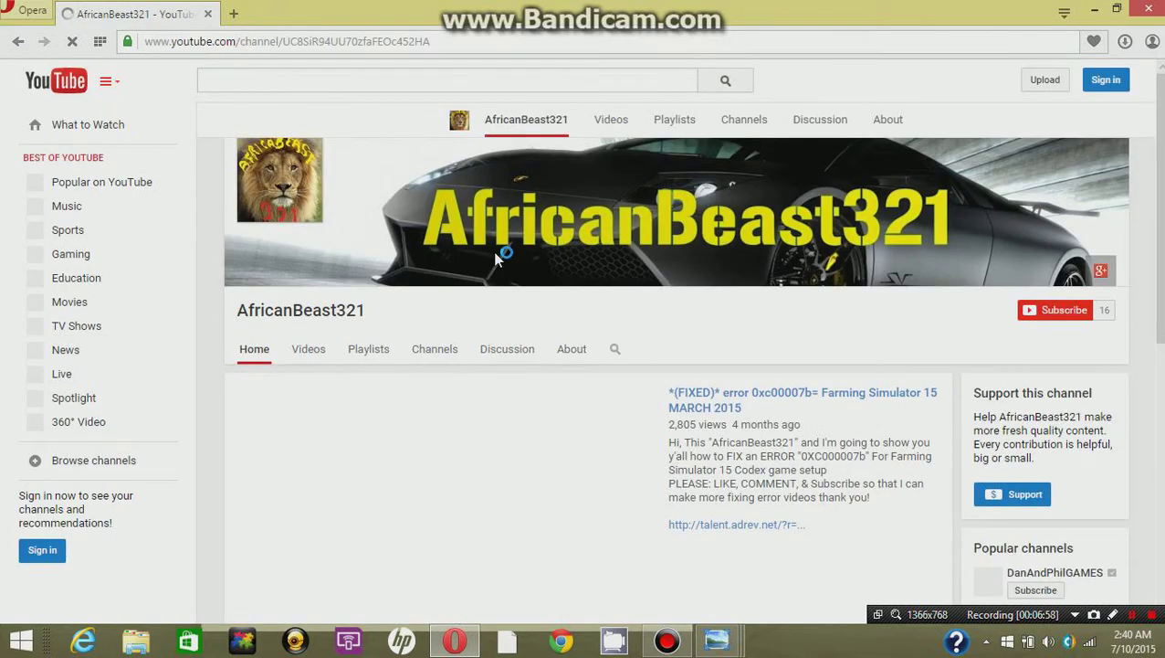
scroll(495, 252, down, 10)
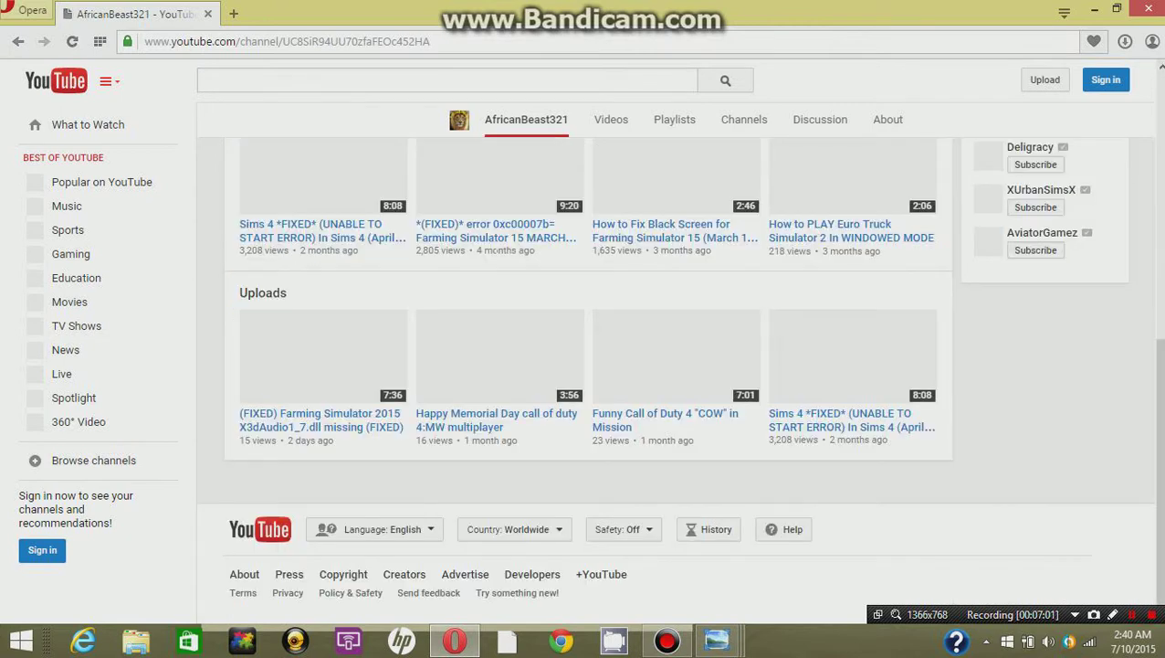